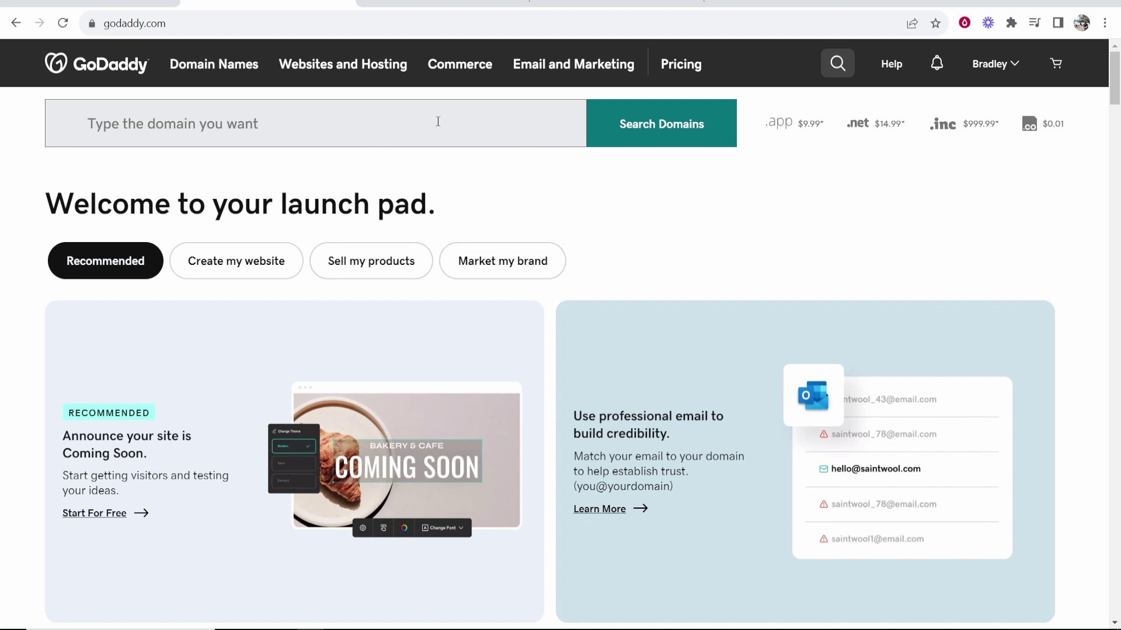
- Find searchbasedmethod.com in GoDaddy's My Products domain list, then go back to Hostinger
{"action": "left_click", "coordinate": [418, 5]}
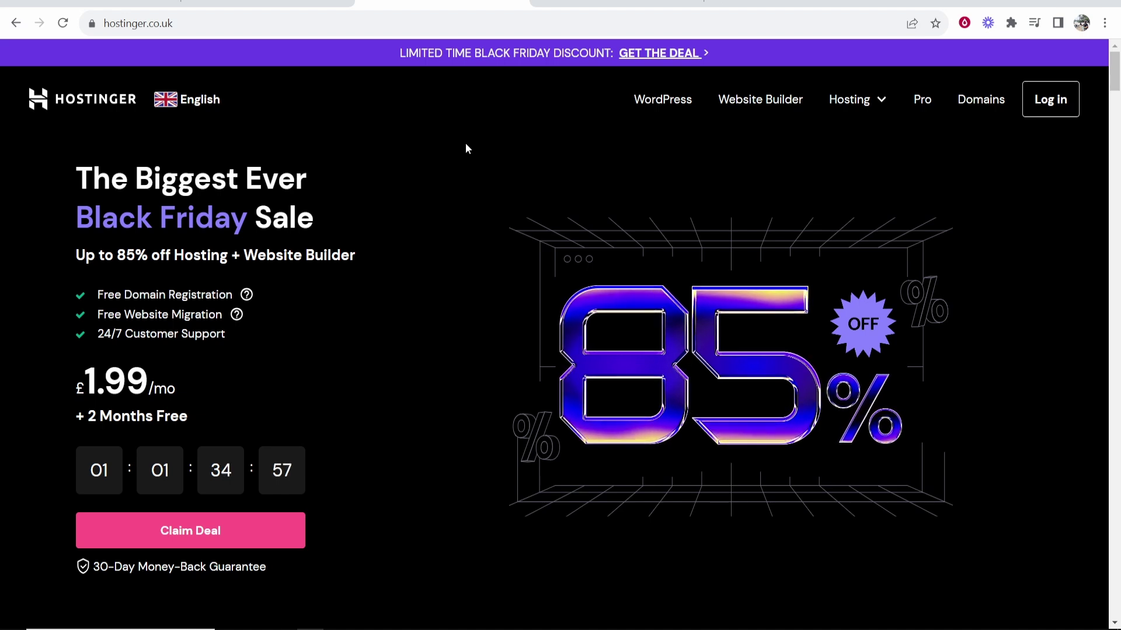
{"action": "left_click", "coordinate": [267, 3]}
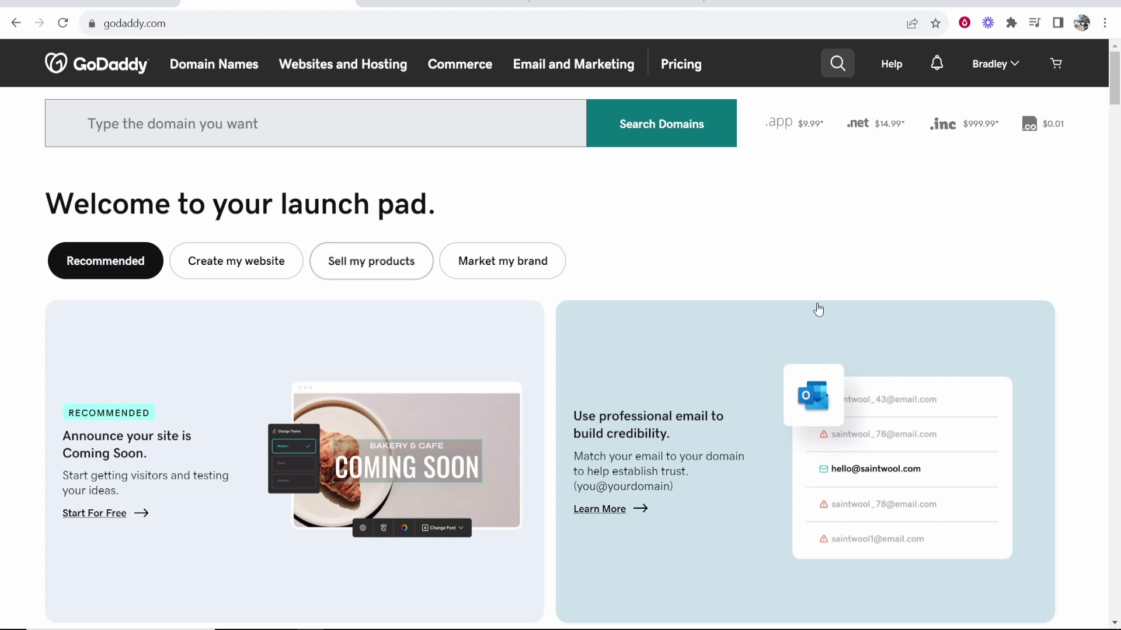
{"action": "left_click", "coordinate": [996, 73]}
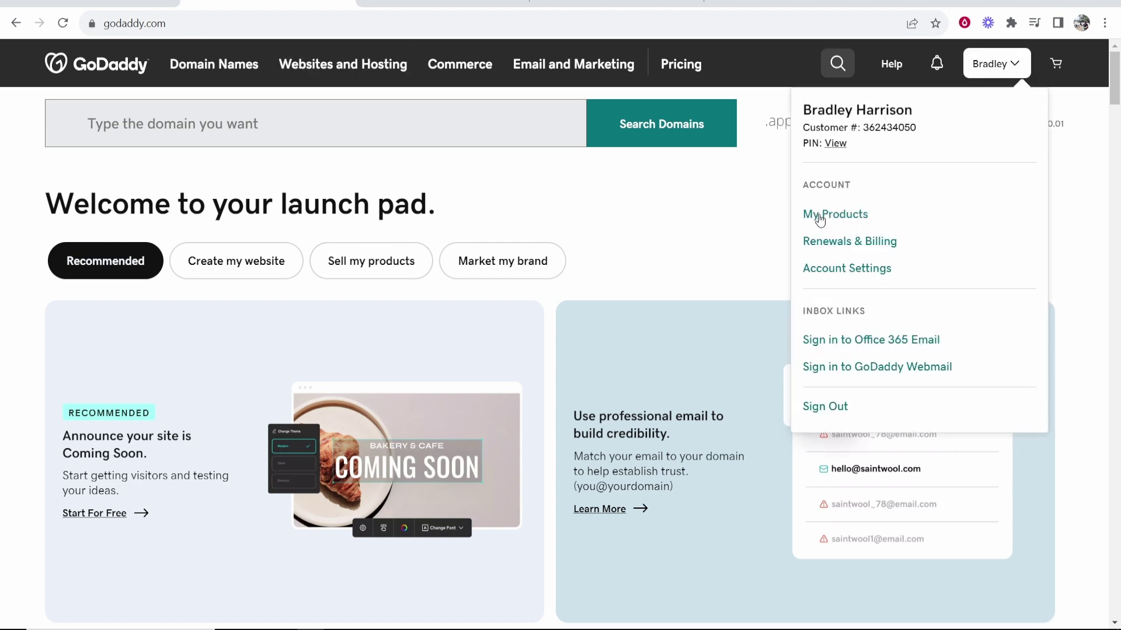
{"action": "left_click", "coordinate": [853, 216]}
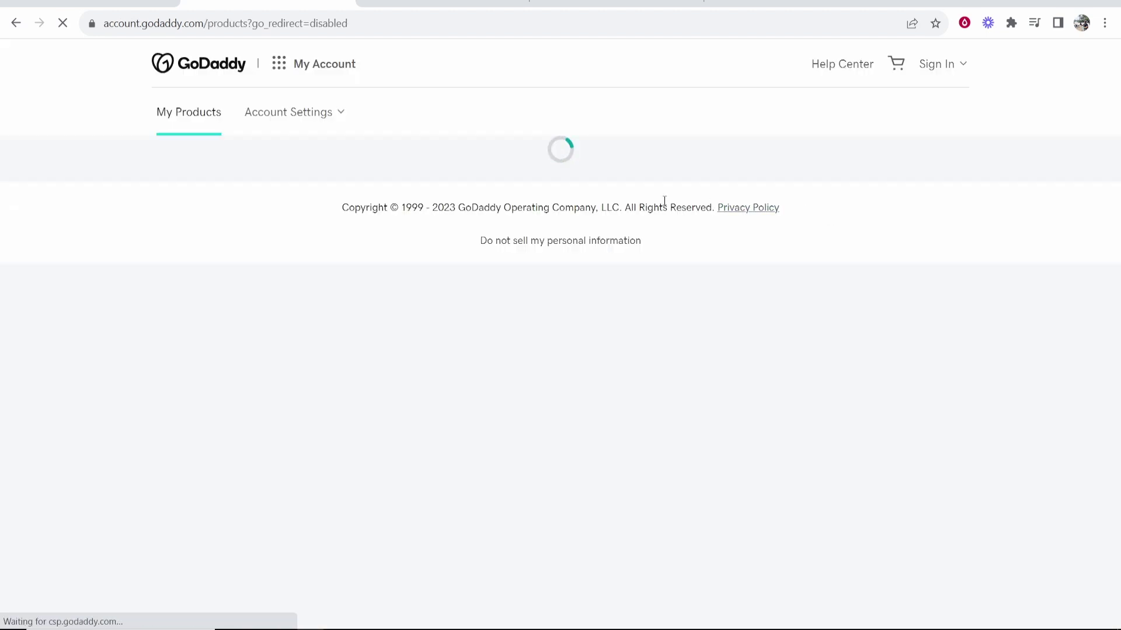
{"action": "scroll", "coordinate": [419, 279], "scroll_direction": "down", "scroll_amount": 2}
{"action": "scroll", "coordinate": [419, 279], "scroll_direction": "down", "scroll_amount": 1}
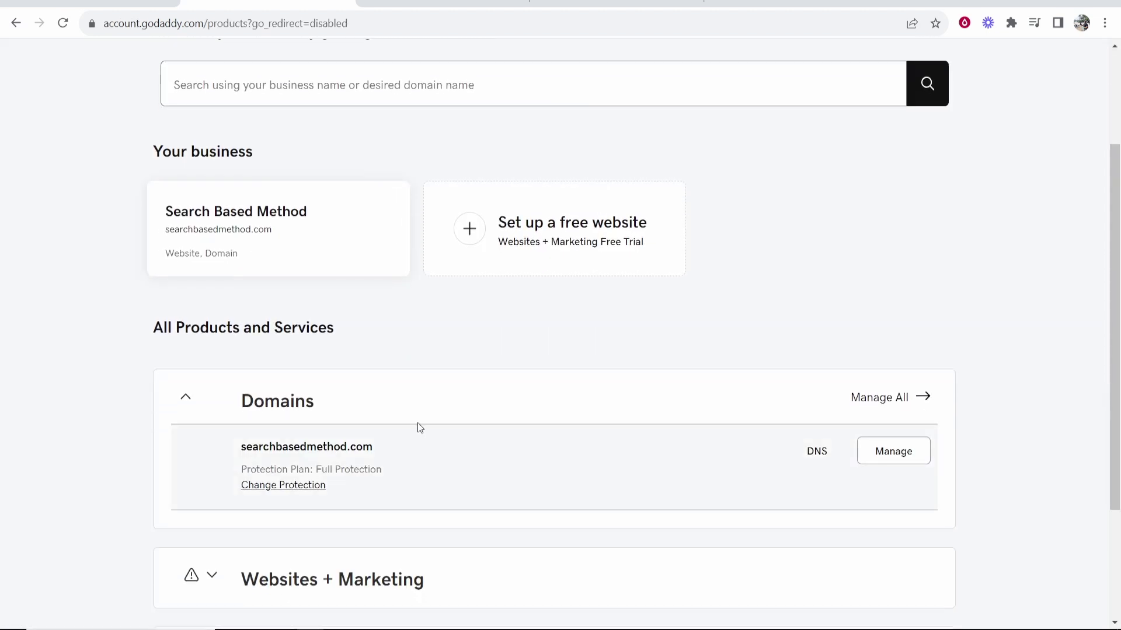
{"action": "scroll", "coordinate": [253, 342], "scroll_direction": "down", "scroll_amount": 2}
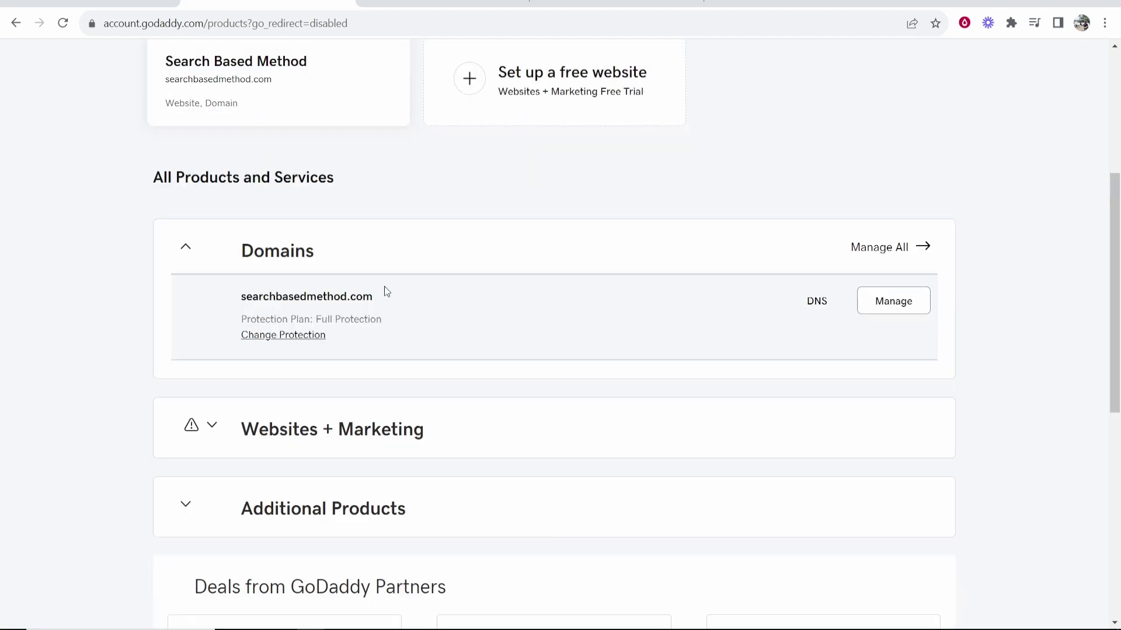
{"action": "left_click", "coordinate": [449, 4]}
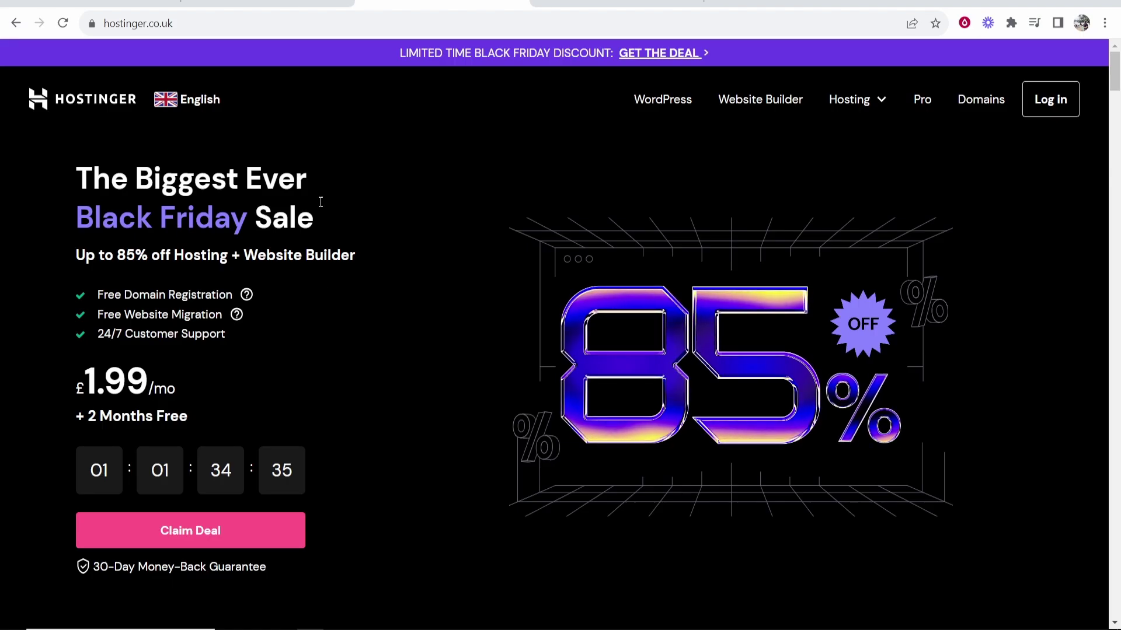
- Log in to hPanel and add a website to the Business Web Hosting plan
{"action": "left_click", "coordinate": [1034, 114]}
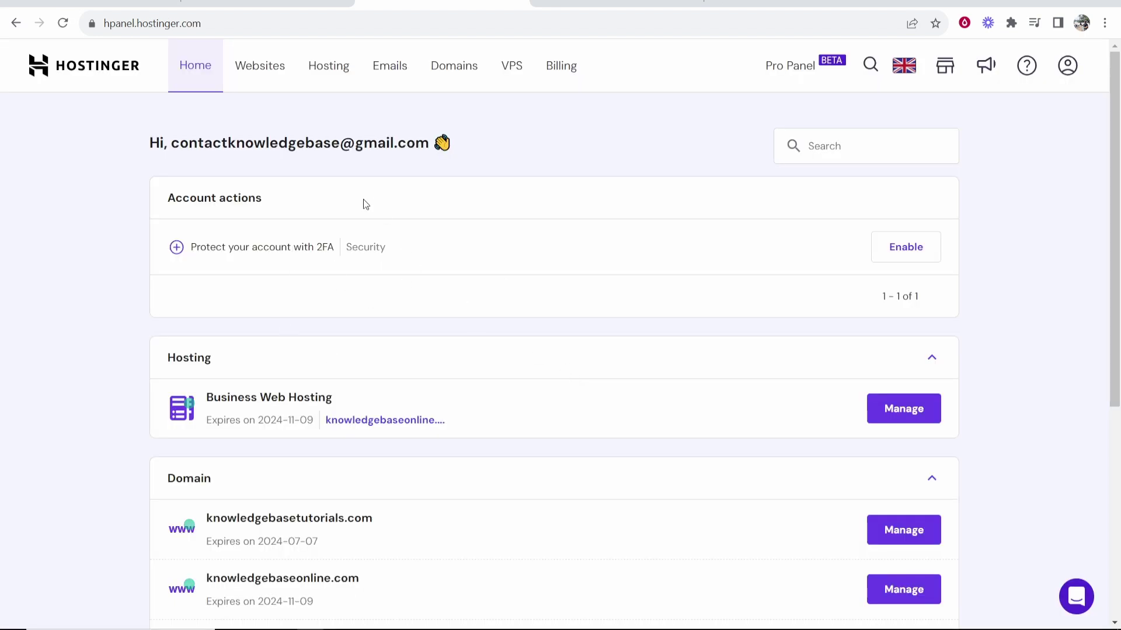
{"action": "left_click", "coordinate": [329, 69]}
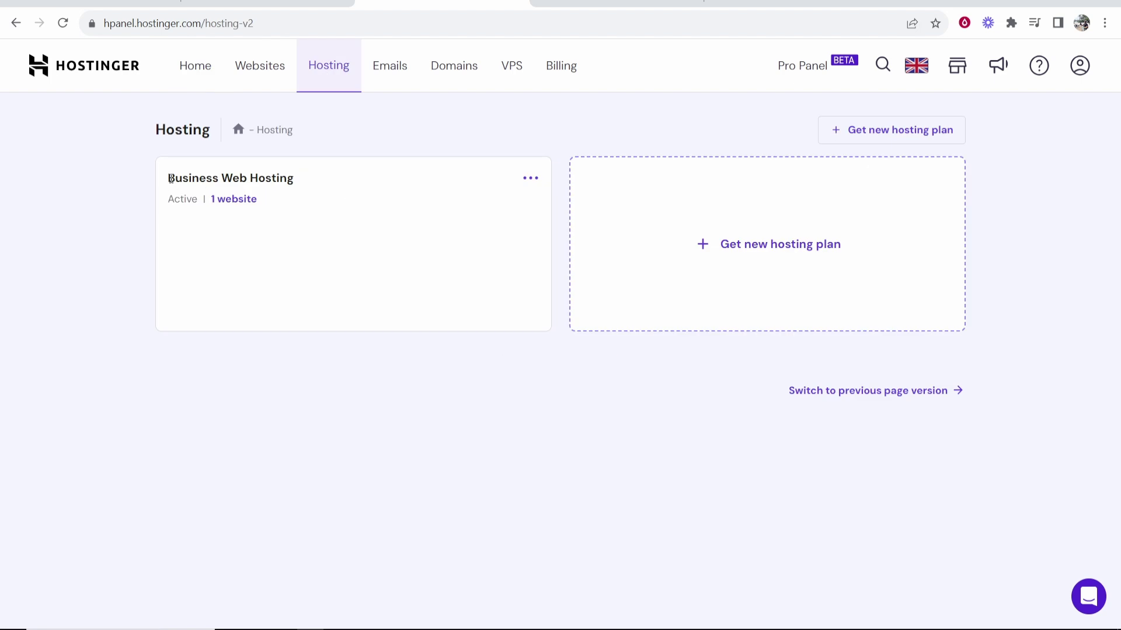
{"action": "left_click_drag", "start_coordinate": [169, 178], "coordinate": [300, 178]}
{"action": "left_click", "coordinate": [324, 181]}
{"action": "left_click", "coordinate": [531, 180]}
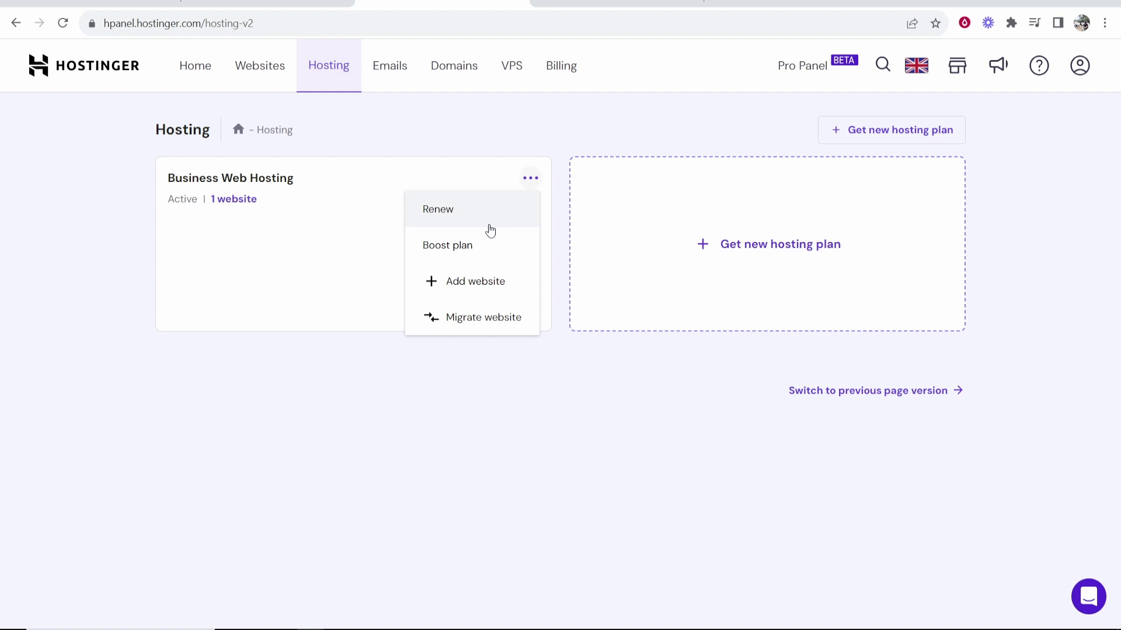
{"action": "left_click", "coordinate": [470, 282]}
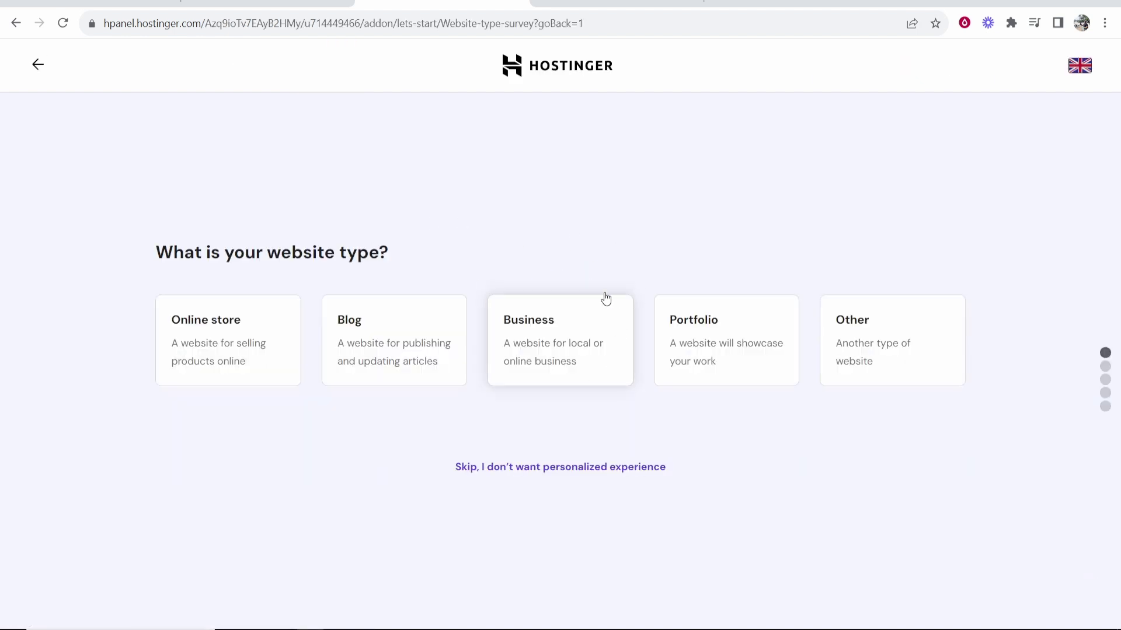
- Pick a website type, choose Create a new website, and start from scratch
{"action": "left_click_drag", "start_coordinate": [416, 256], "coordinate": [158, 250]}
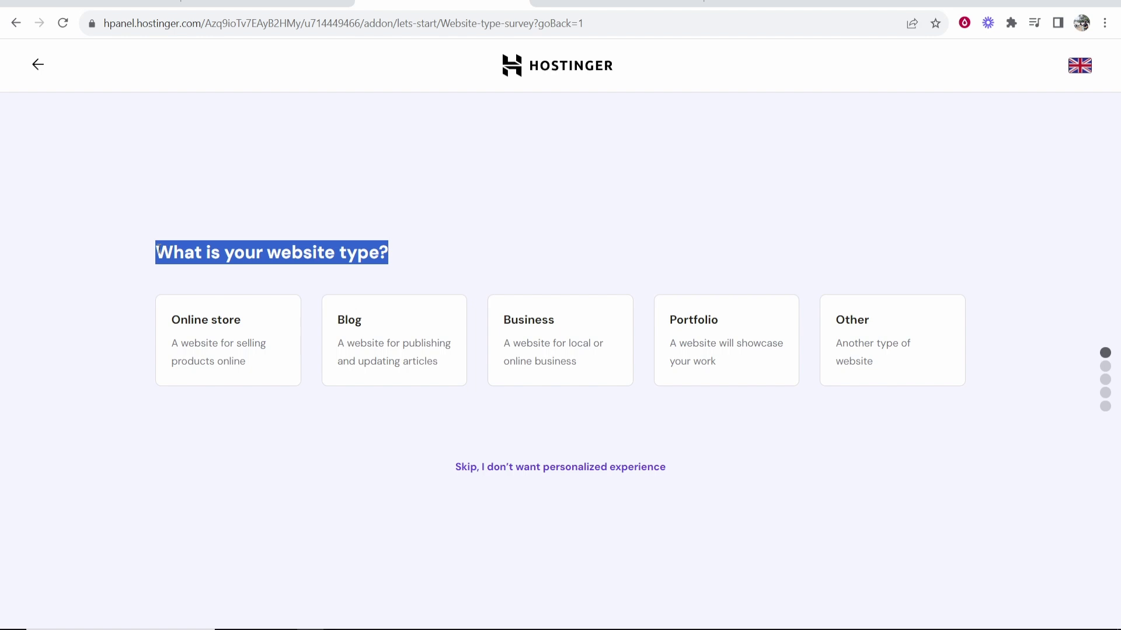
{"action": "left_click", "coordinate": [179, 224]}
{"action": "left_click", "coordinate": [238, 348]}
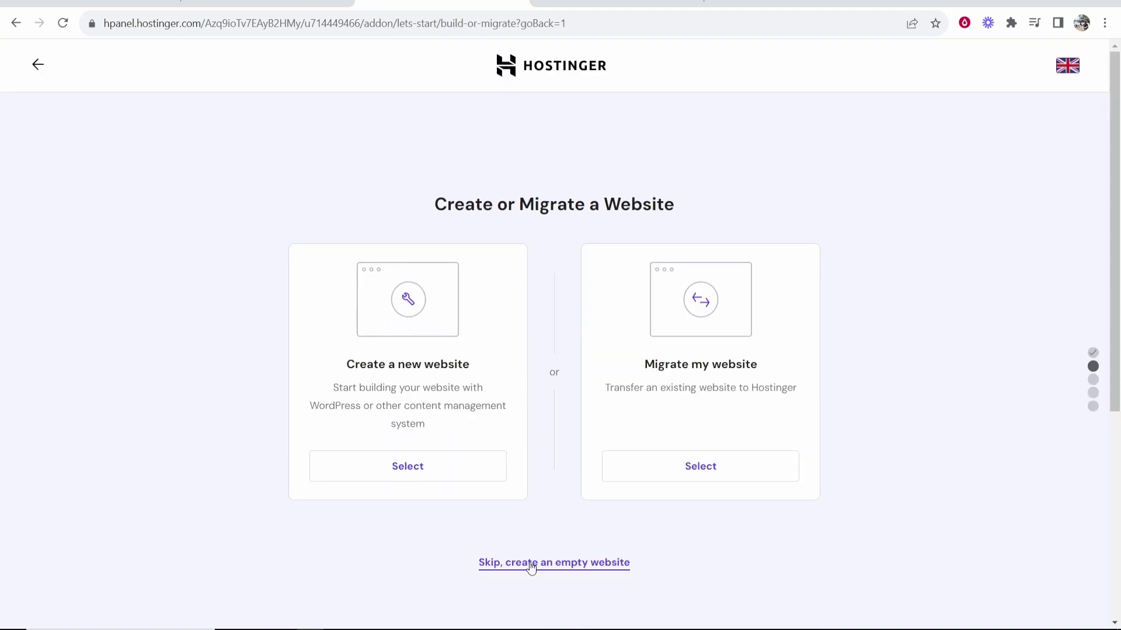
{"action": "left_click_drag", "start_coordinate": [349, 363], "coordinate": [485, 368]}
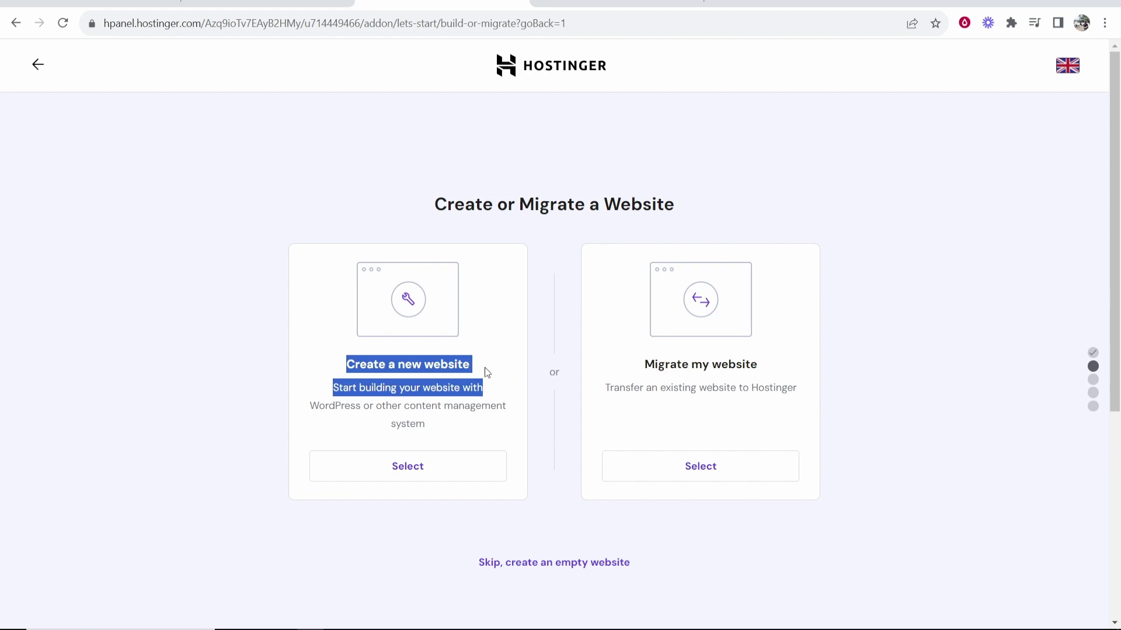
{"action": "left_click", "coordinate": [485, 368]}
{"action": "left_click", "coordinate": [386, 472]}
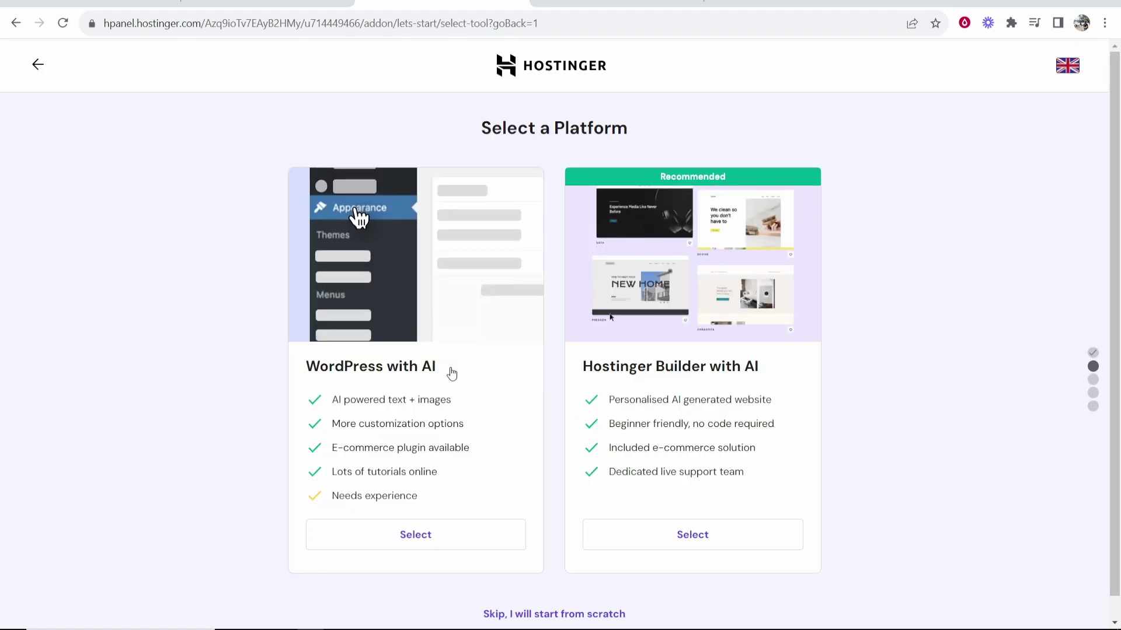
{"action": "left_click", "coordinate": [513, 616]}
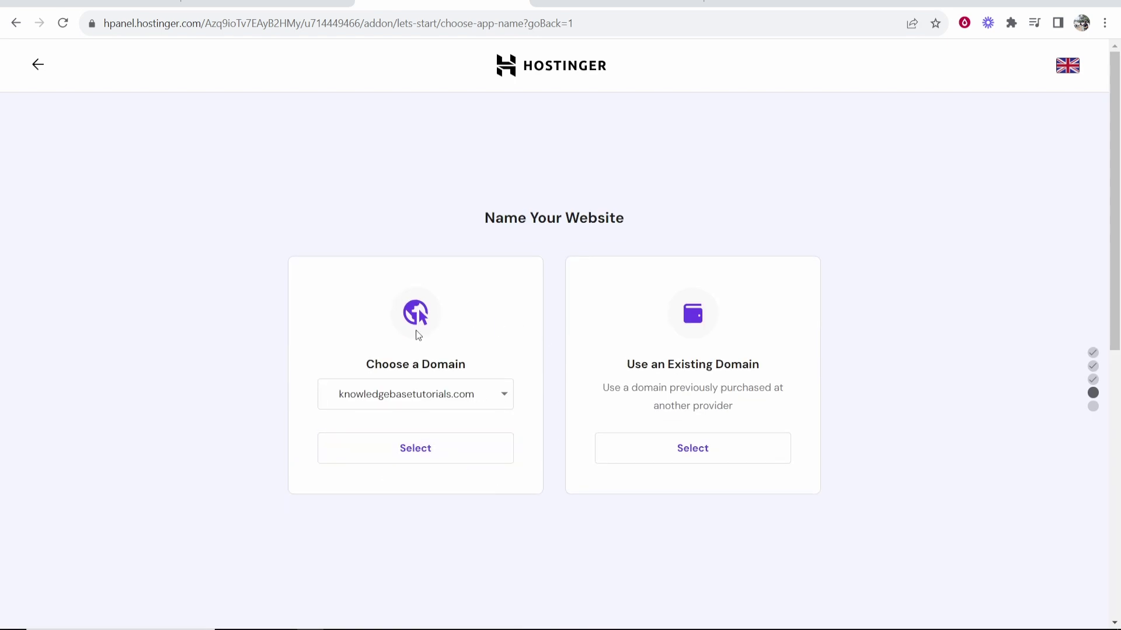
- Choose the Use an Existing Domain option for the new website
{"action": "left_click", "coordinate": [415, 398]}
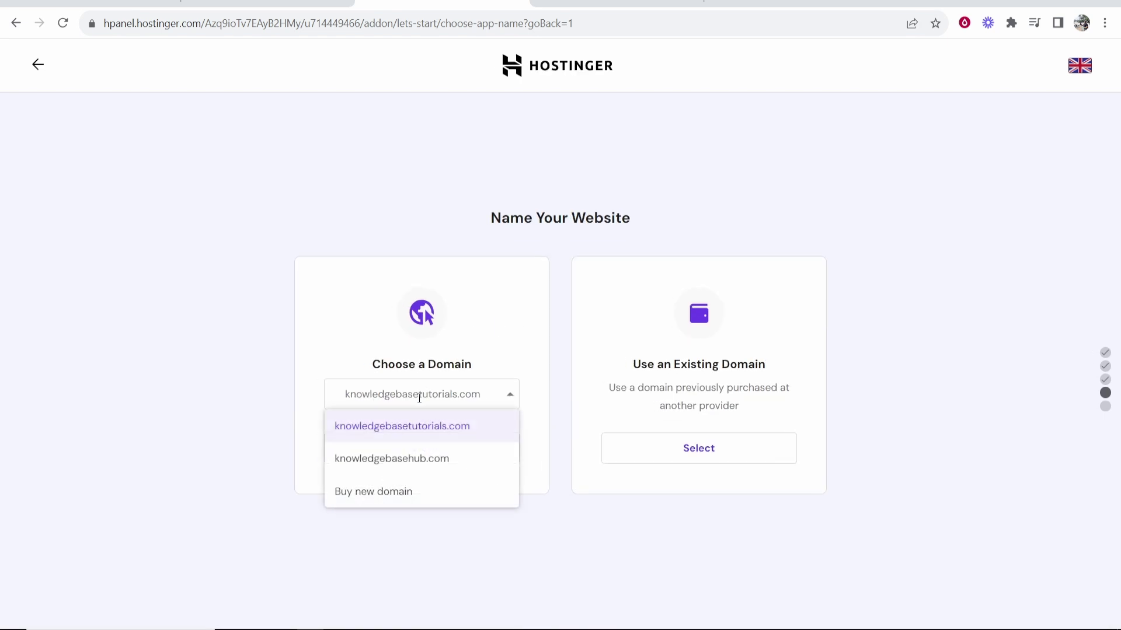
{"action": "left_click", "coordinate": [266, 471]}
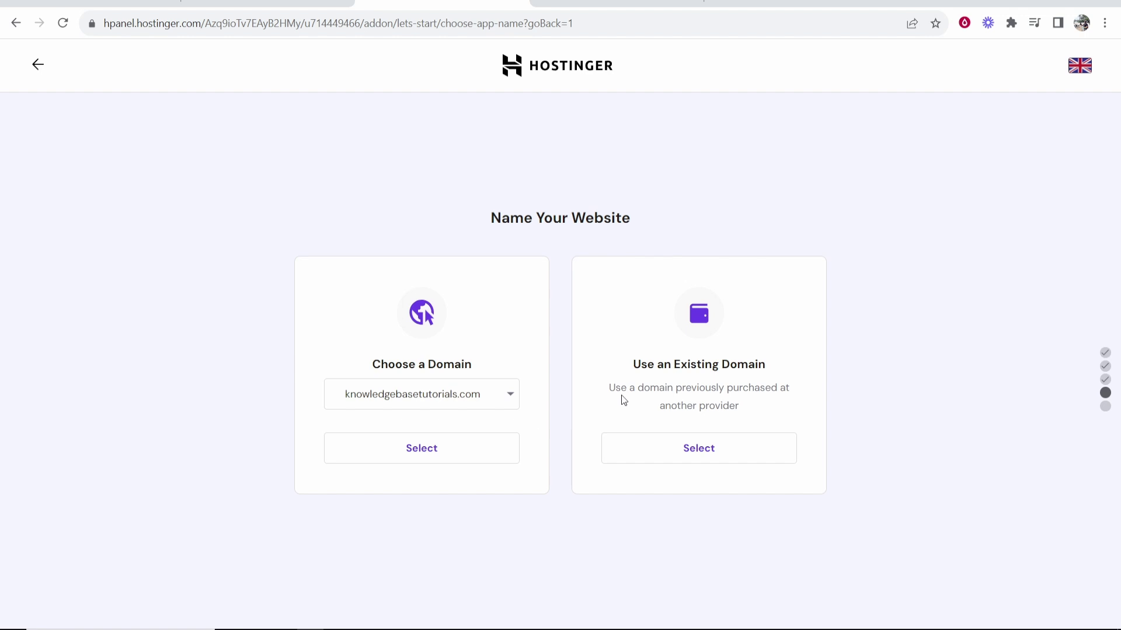
{"action": "left_click_drag", "start_coordinate": [632, 365], "coordinate": [766, 350]}
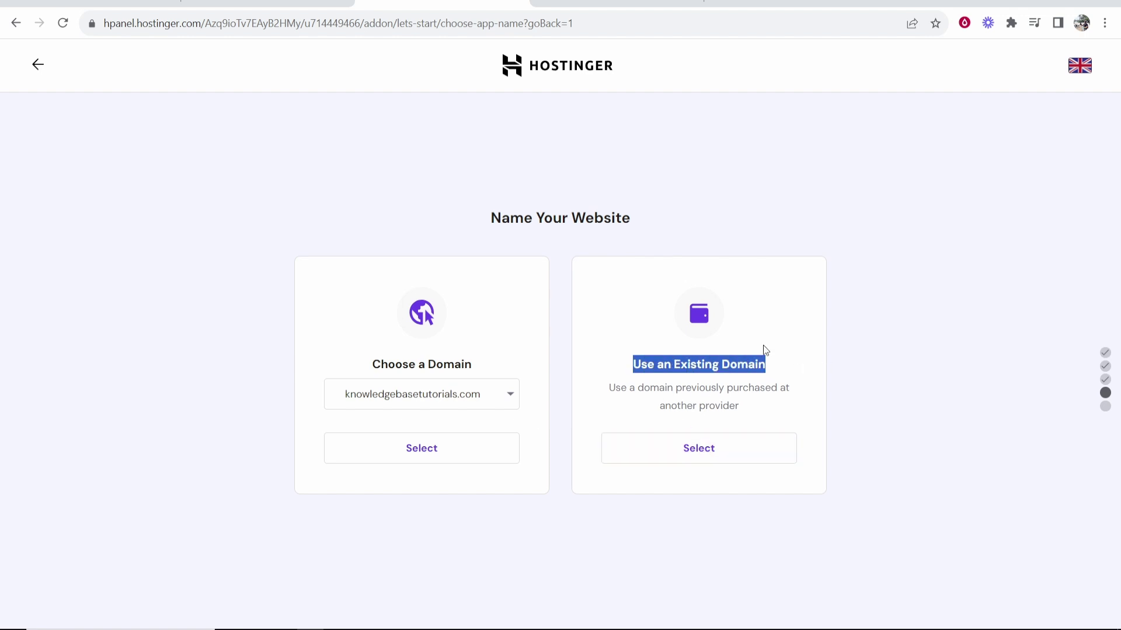
{"action": "left_click", "coordinate": [766, 350]}
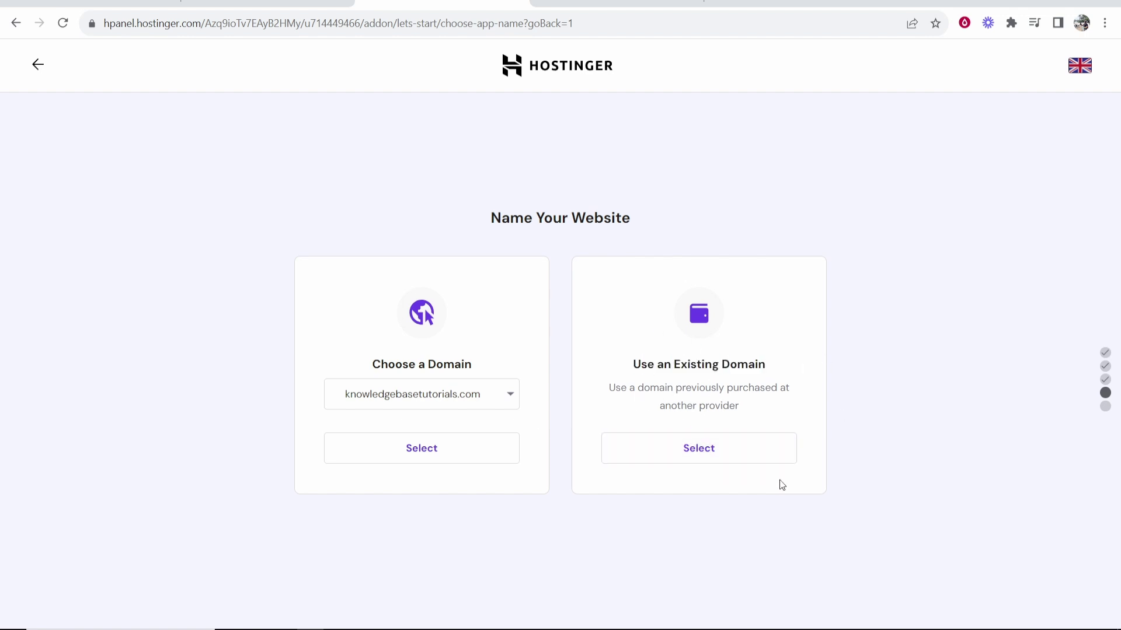
{"action": "left_click", "coordinate": [701, 448]}
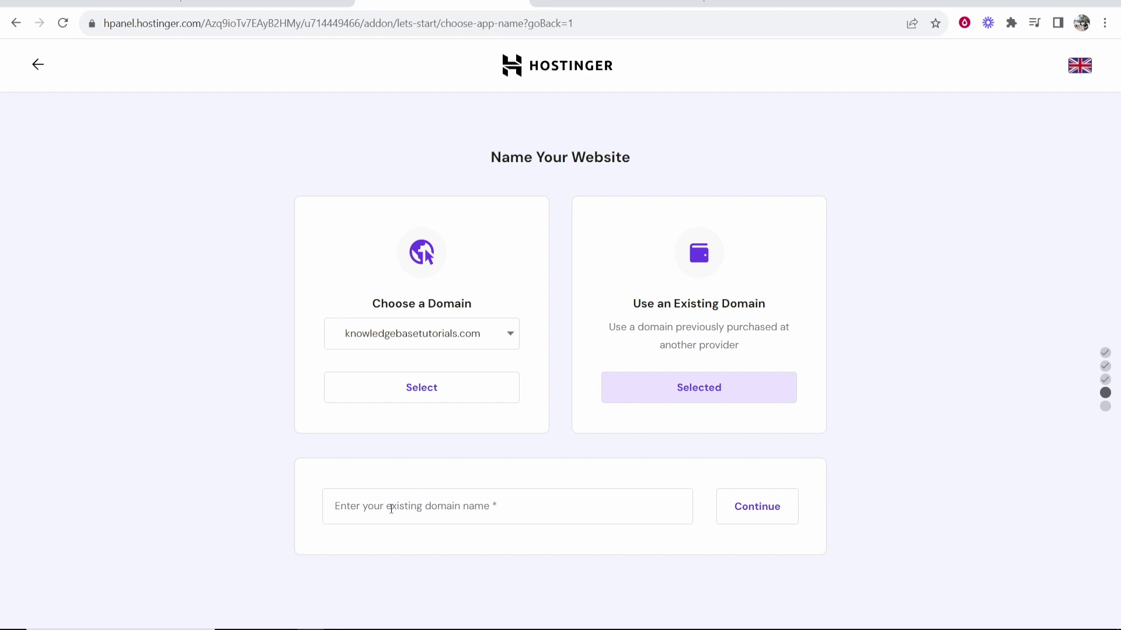
- Copy searchbasedmethod.com from GoDaddy into the existing-domain field, submit it, and continue past the summary
{"action": "left_click", "coordinate": [266, 4]}
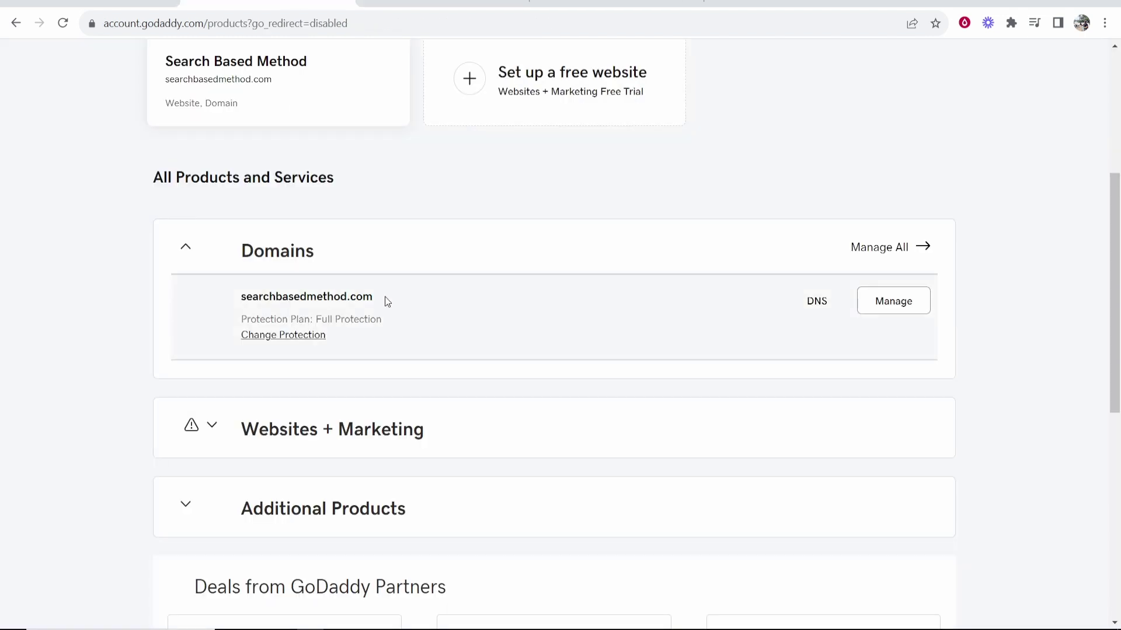
{"action": "left_click_drag", "start_coordinate": [377, 298], "coordinate": [244, 299]}
{"action": "right_click", "coordinate": [254, 297]}
{"action": "left_click", "coordinate": [344, 299]}
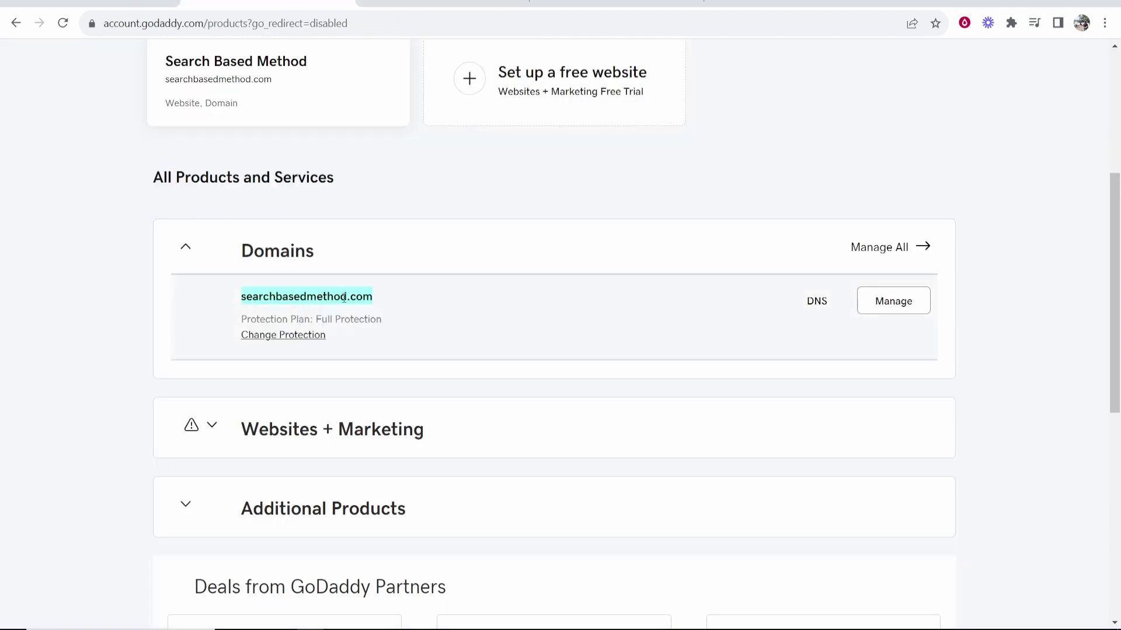
{"action": "left_click", "coordinate": [442, 4]}
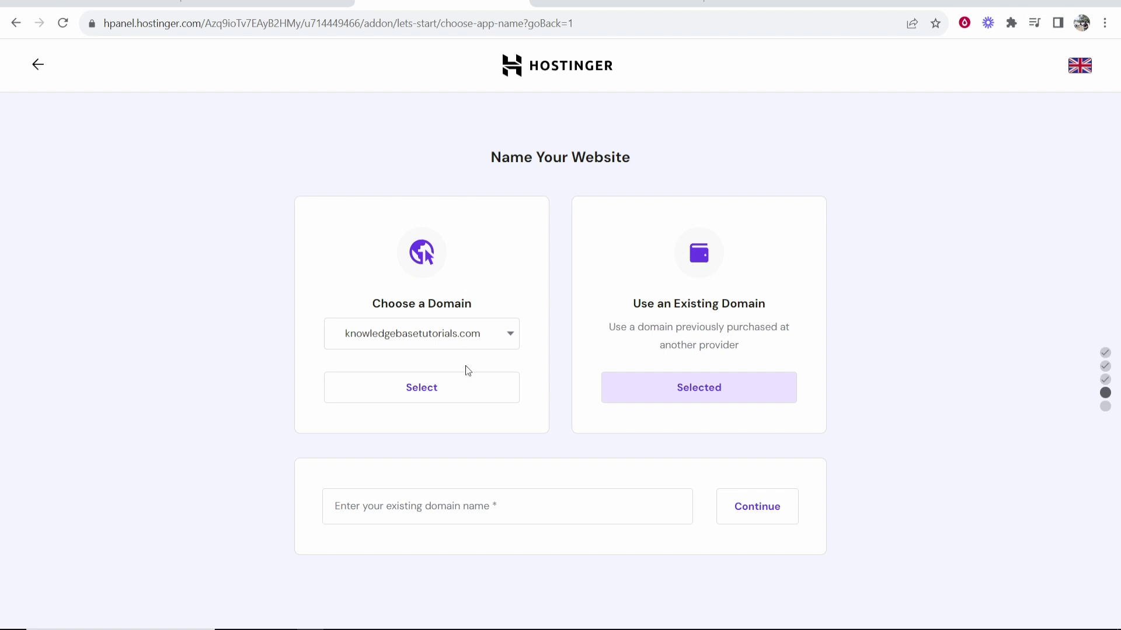
{"action": "left_click", "coordinate": [432, 507]}
{"action": "right_click", "coordinate": [464, 513]}
{"action": "left_click", "coordinate": [498, 375]}
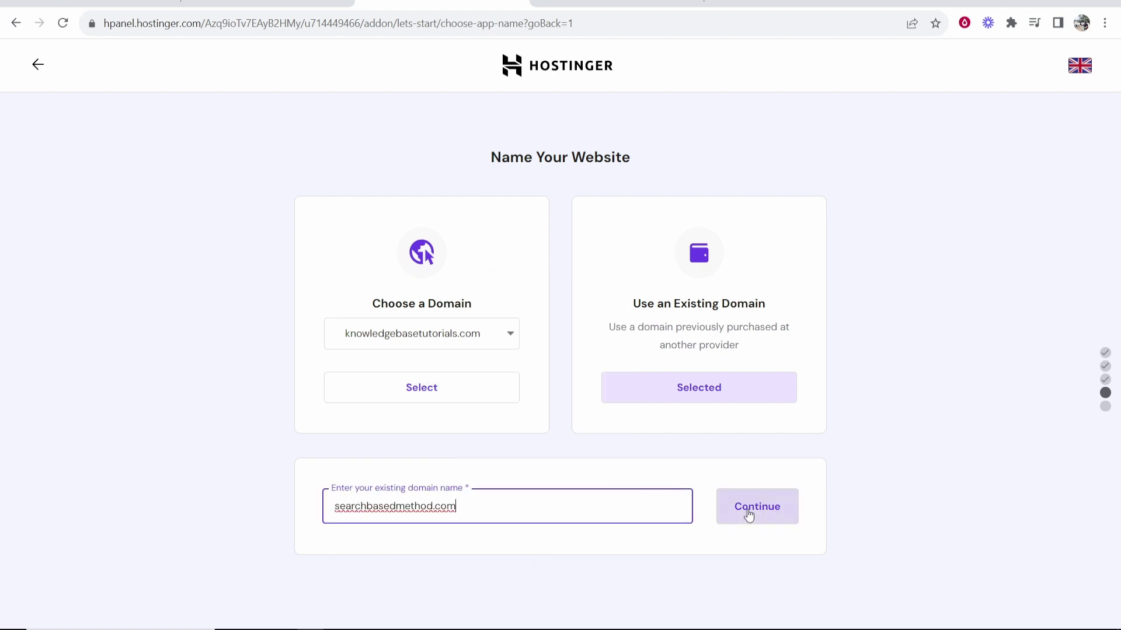
{"action": "left_click", "coordinate": [750, 509]}
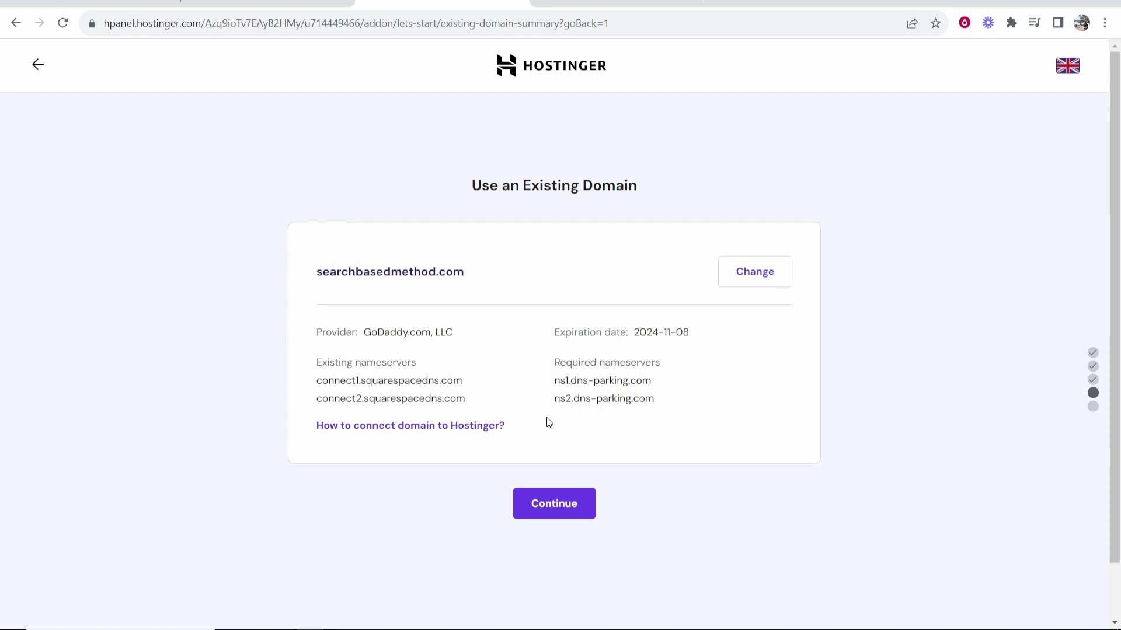
{"action": "left_click_drag", "start_coordinate": [453, 332], "coordinate": [357, 333]}
{"action": "left_click", "coordinate": [548, 506]}
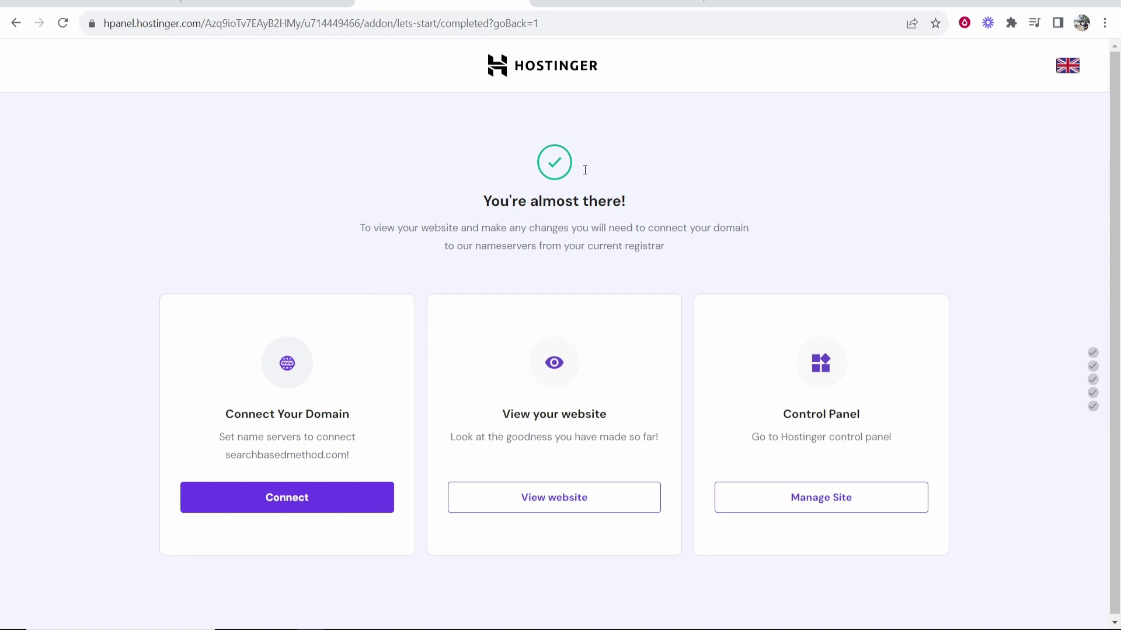
- Start connecting searchbasedmethod.com and open the nameserver walkthrough showing ns1/ns2.dns-parking.com
{"action": "left_click_drag", "start_coordinate": [227, 414], "coordinate": [343, 411]}
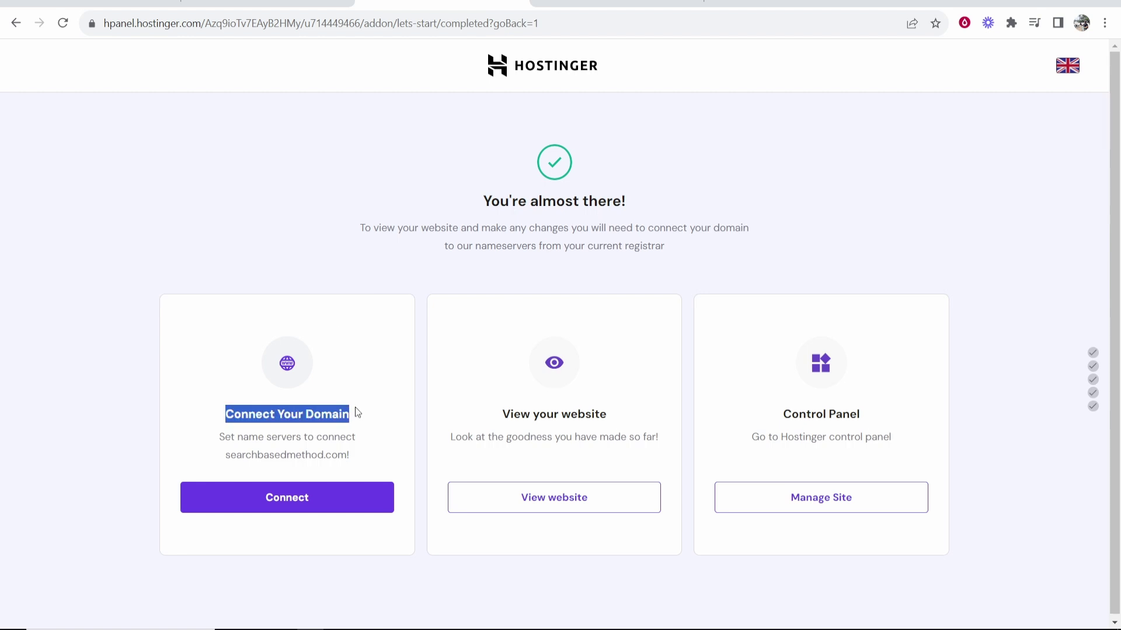
{"action": "left_click", "coordinate": [301, 412]}
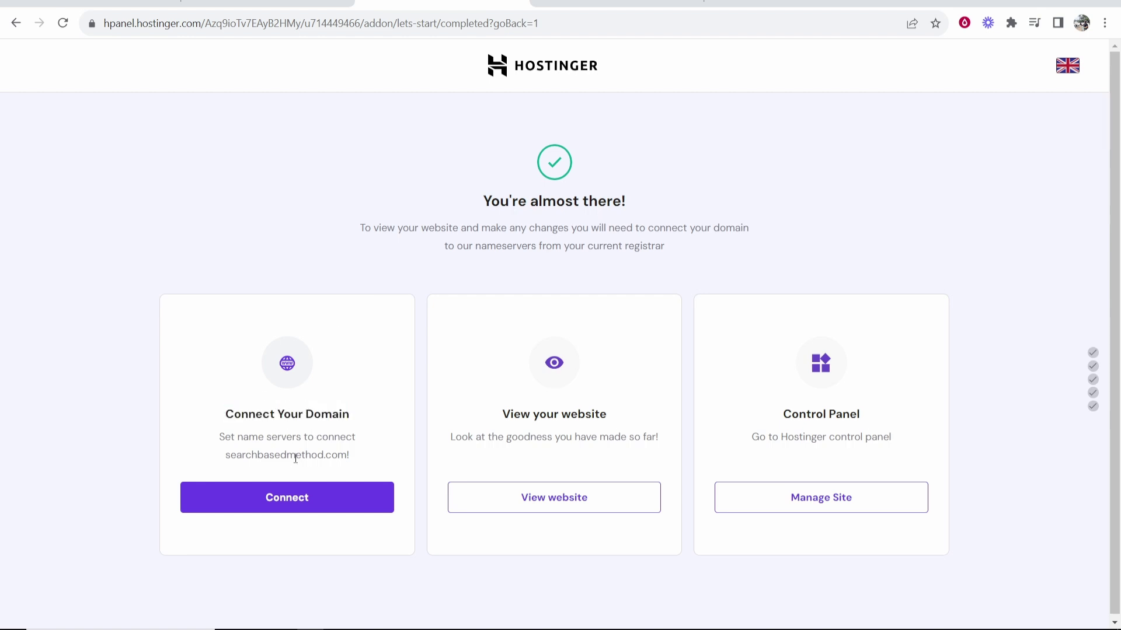
{"action": "left_click", "coordinate": [269, 501]}
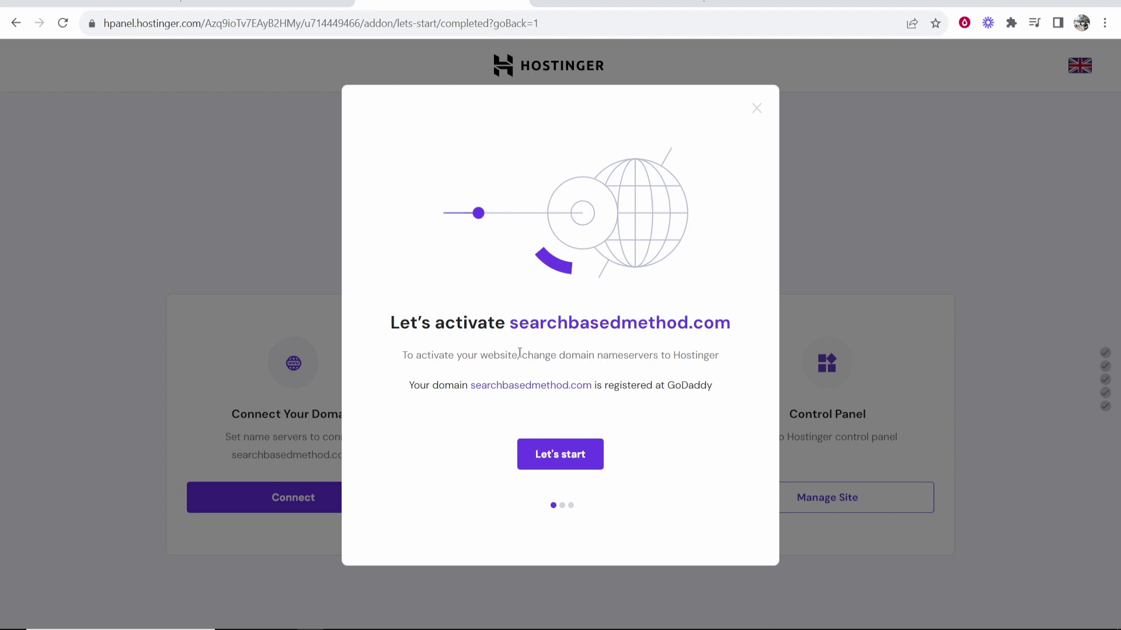
{"action": "left_click_drag", "start_coordinate": [520, 353], "coordinate": [718, 355]}
{"action": "left_click", "coordinate": [584, 323]}
{"action": "left_click", "coordinate": [566, 461]}
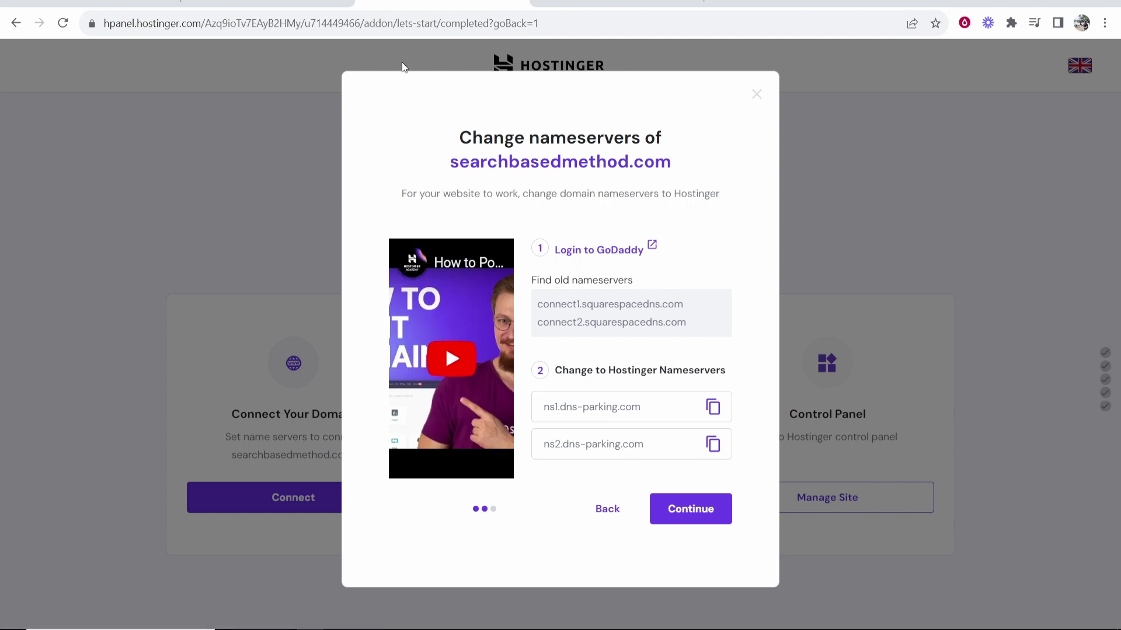
- Open GoDaddy DNS for searchbasedmethod.com and start changing its nameservers
{"action": "left_click", "coordinate": [300, 3]}
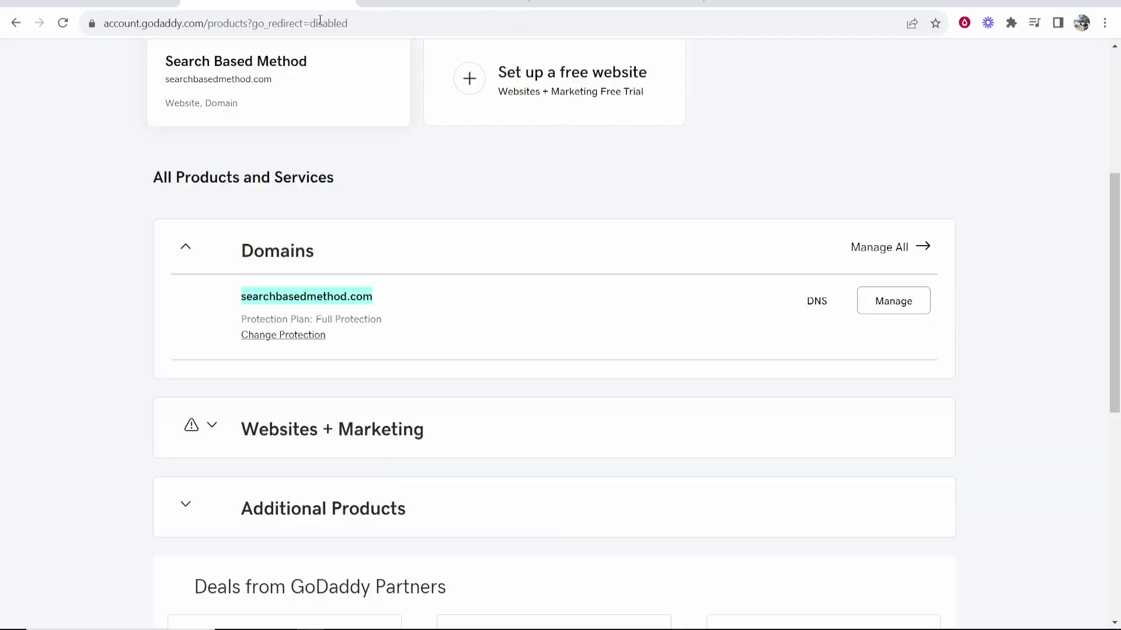
{"action": "left_click", "coordinate": [815, 302]}
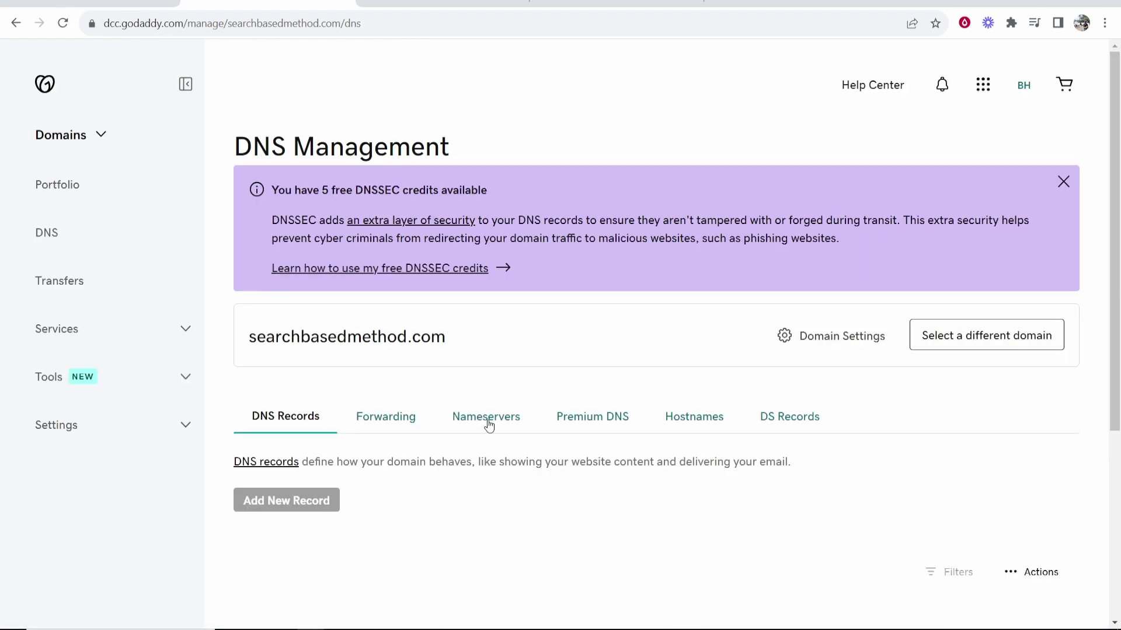
{"action": "left_click", "coordinate": [493, 422]}
{"action": "scroll", "coordinate": [494, 403], "scroll_direction": "down", "scroll_amount": 1}
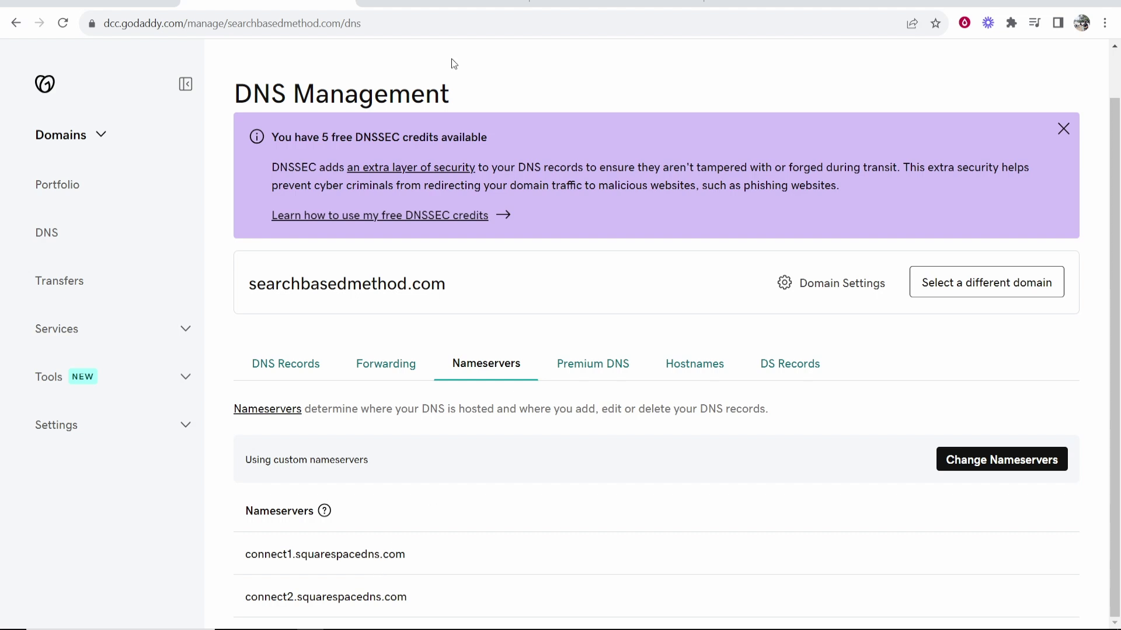
{"action": "left_click", "coordinate": [453, 4]}
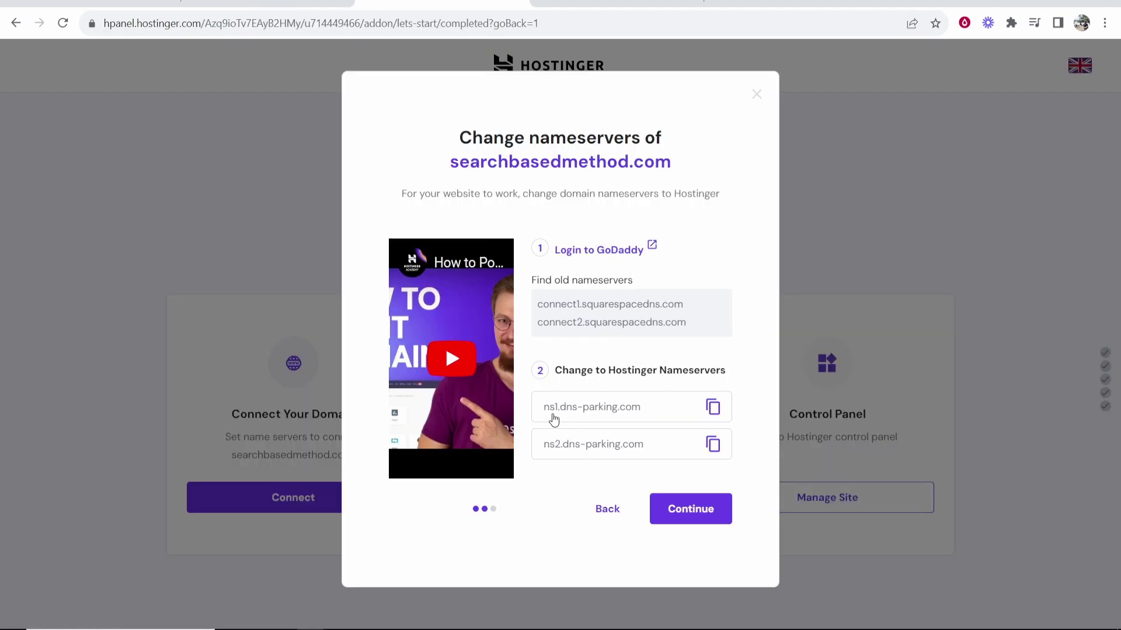
{"action": "key", "text": "ctrl+shift+Tab"}
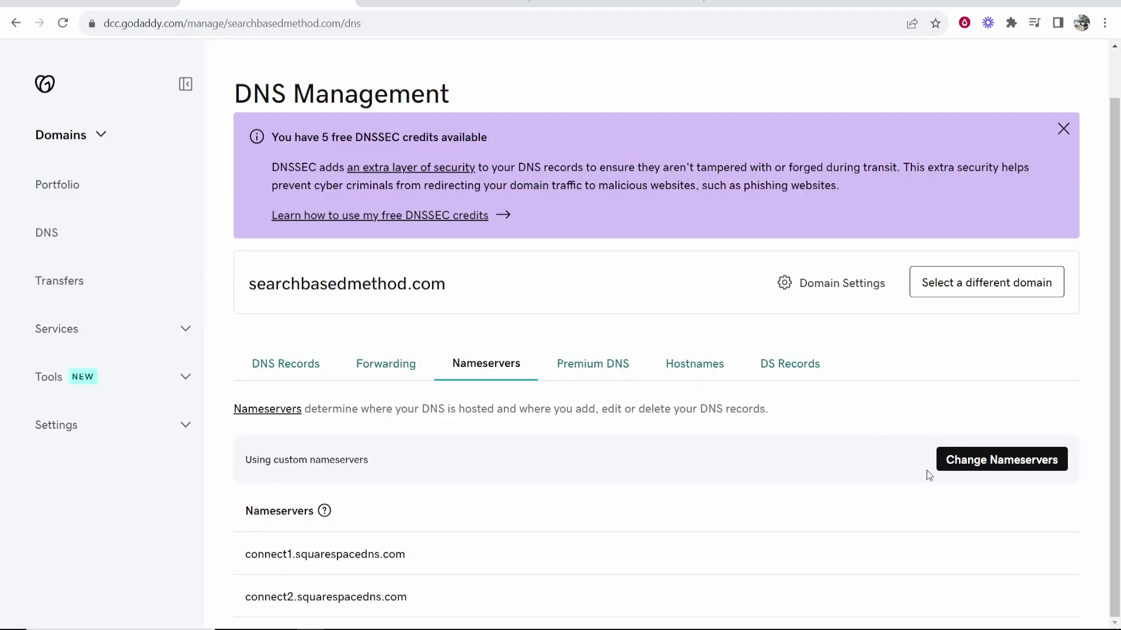
{"action": "left_click", "coordinate": [991, 465]}
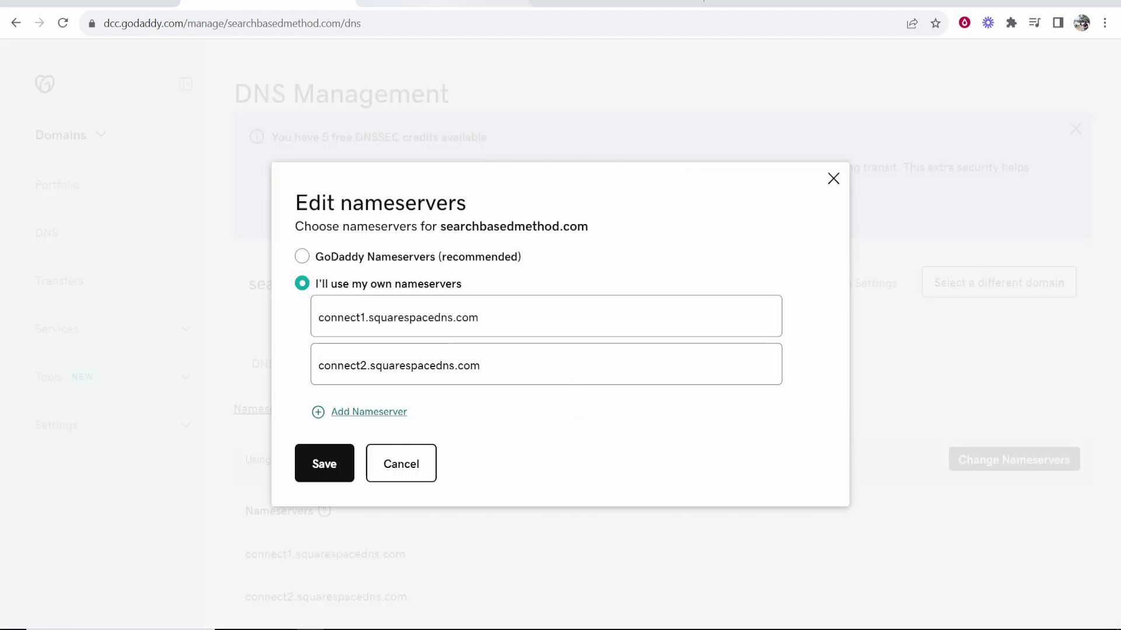
- Replace the first old nameserver with ns1.dns-parking.com copied from Hostinger
{"action": "key", "text": "ctrl+Tab"}
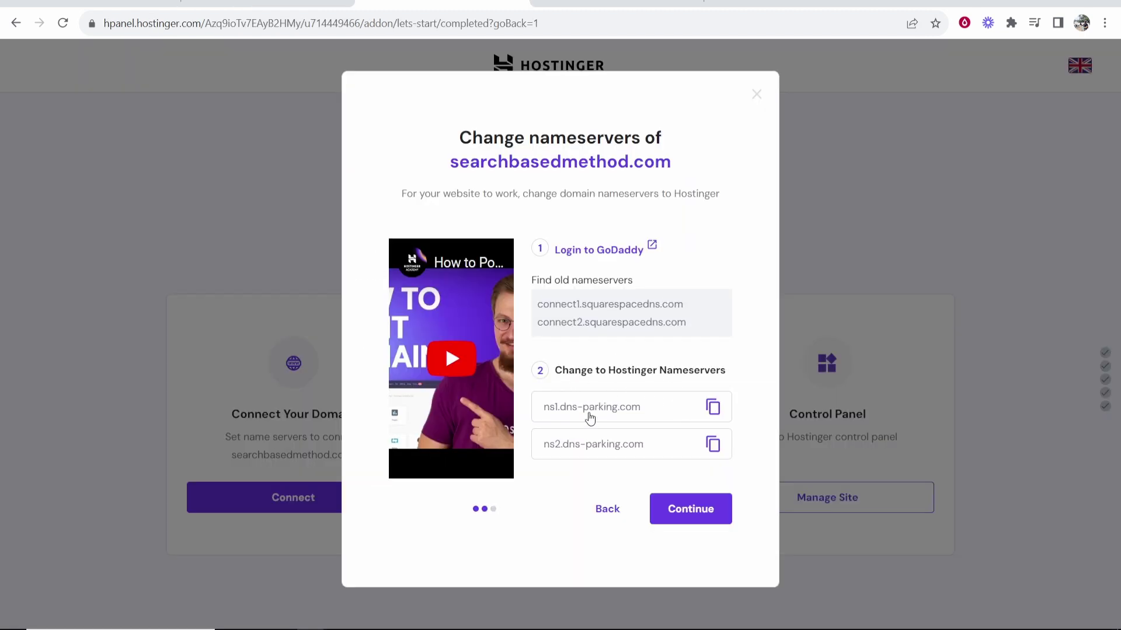
{"action": "left_click", "coordinate": [715, 408]}
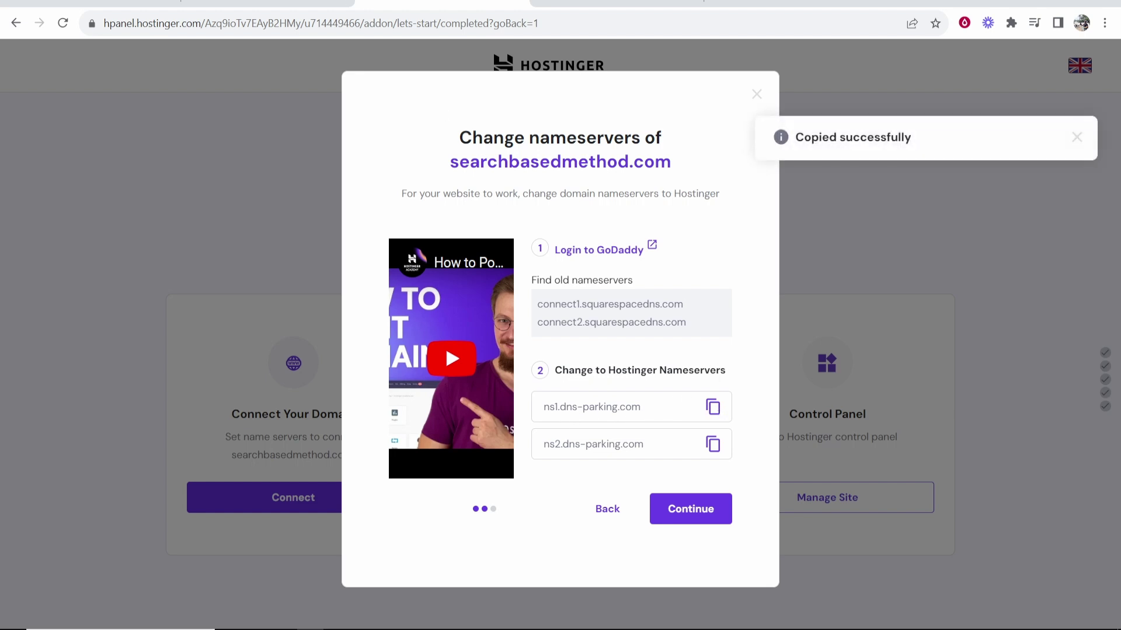
{"action": "key", "text": "ctrl+shift+Tab"}
{"action": "triple_click", "coordinate": [393, 318]}
{"action": "right_click", "coordinate": [393, 323]}
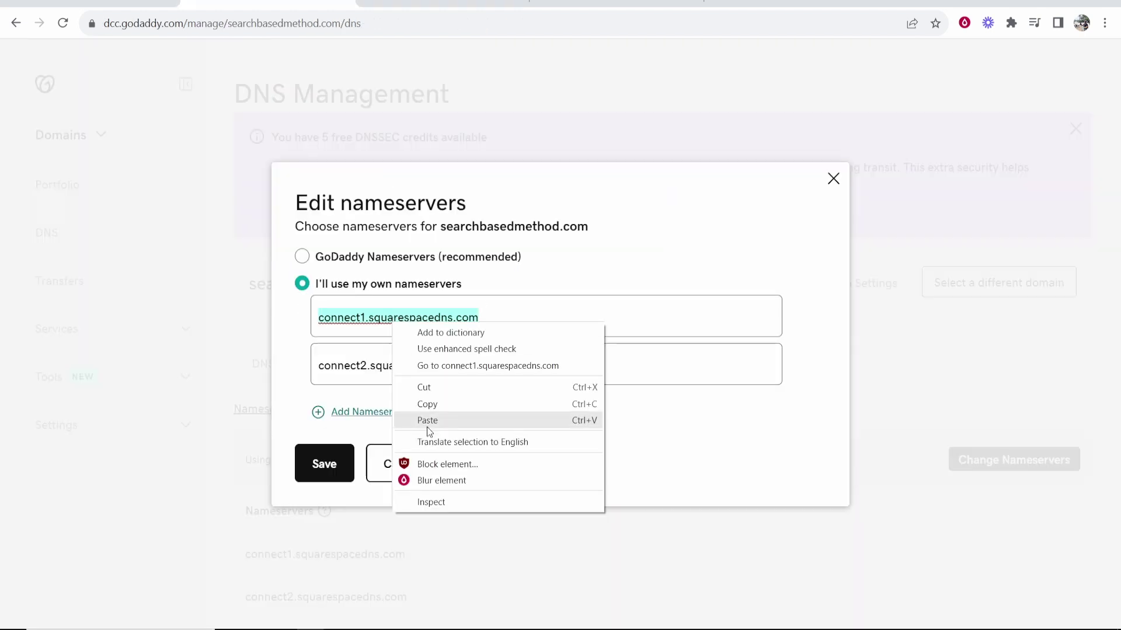
{"action": "left_click", "coordinate": [428, 421]}
- Replace the second nameserver with ns2.dns-parking.com and save the change
{"action": "key", "text": "ctrl+Tab"}
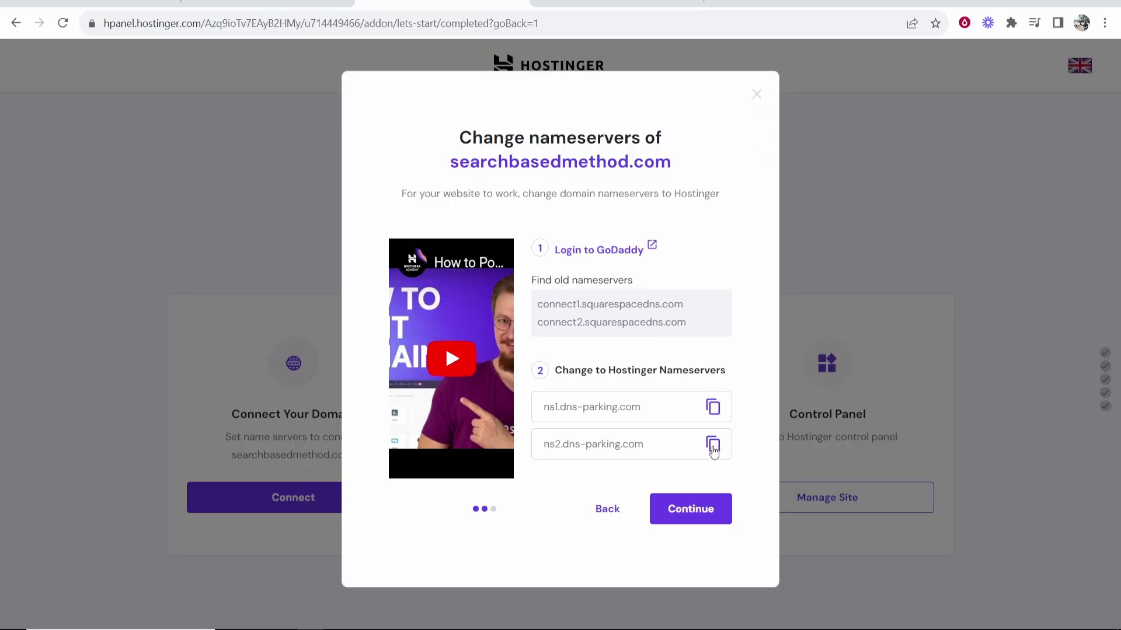
{"action": "left_click", "coordinate": [712, 445]}
{"action": "key", "text": "ctrl+shift+Tab"}
{"action": "triple_click", "coordinate": [502, 364]}
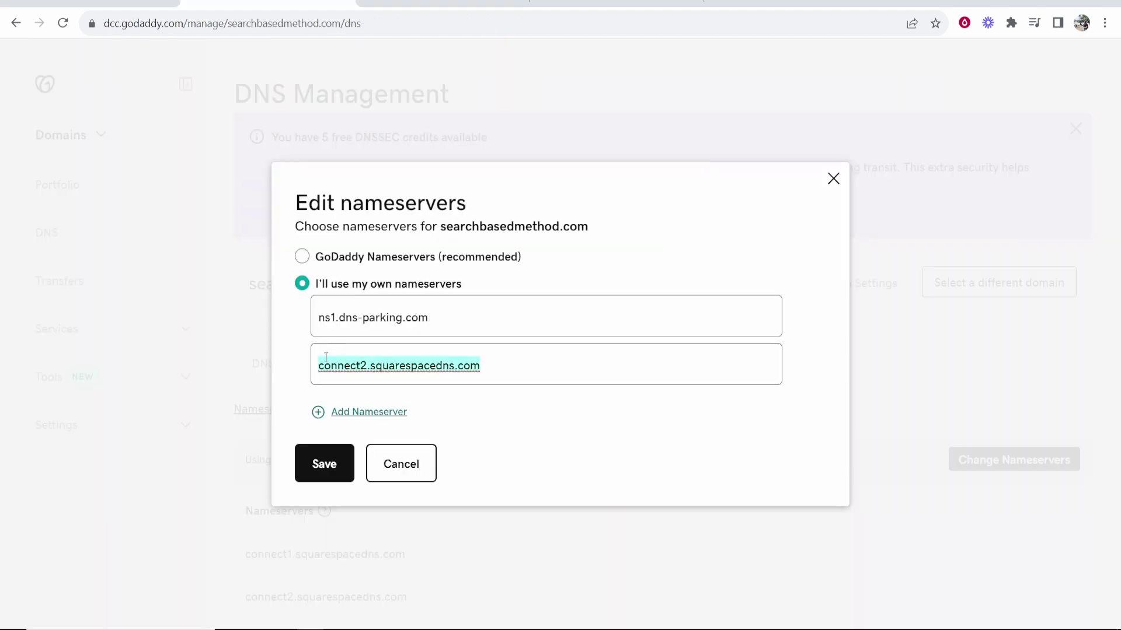
{"action": "right_click", "coordinate": [356, 358]}
{"action": "left_click", "coordinate": [412, 455]}
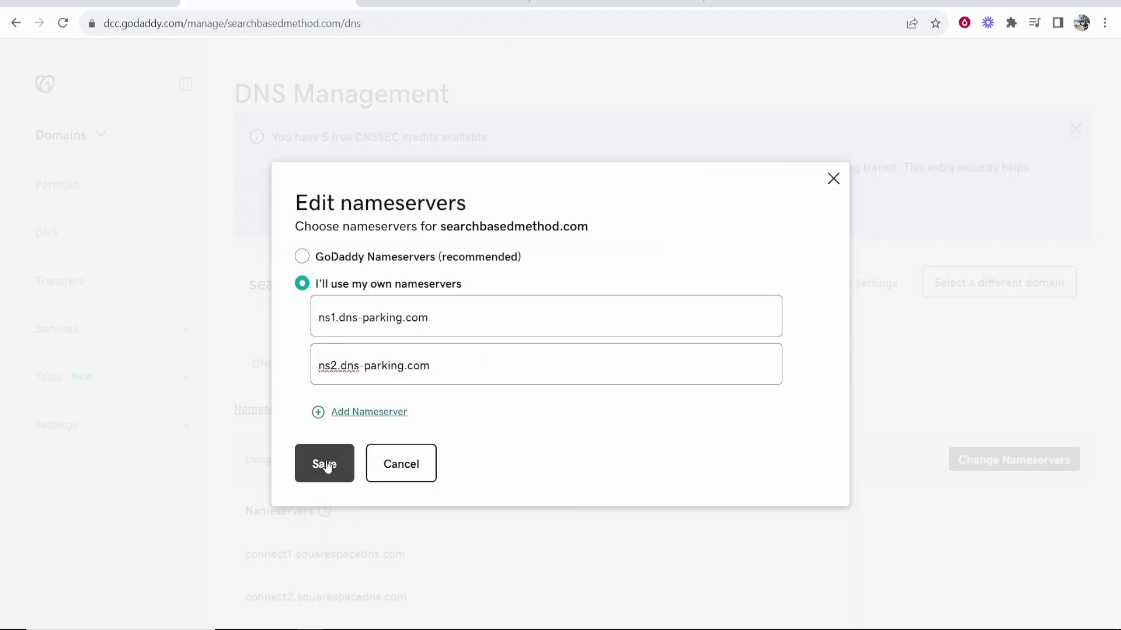
{"action": "left_click", "coordinate": [325, 461]}
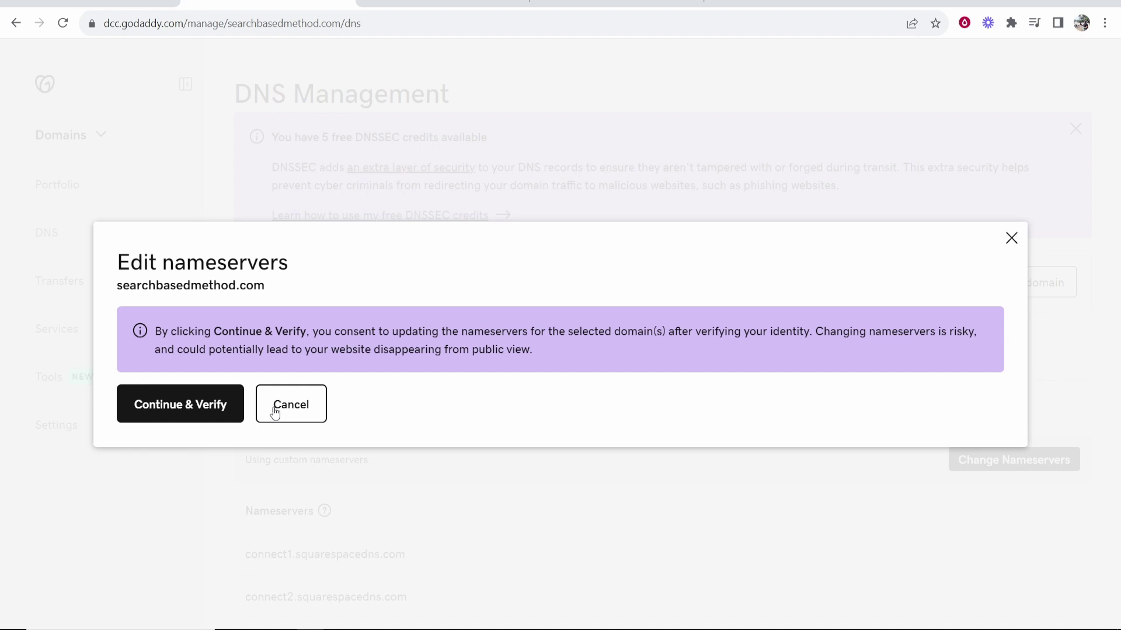
- Verify the nameserver change with the emailed one-time password, then return to Hostinger
{"action": "left_click", "coordinate": [220, 403]}
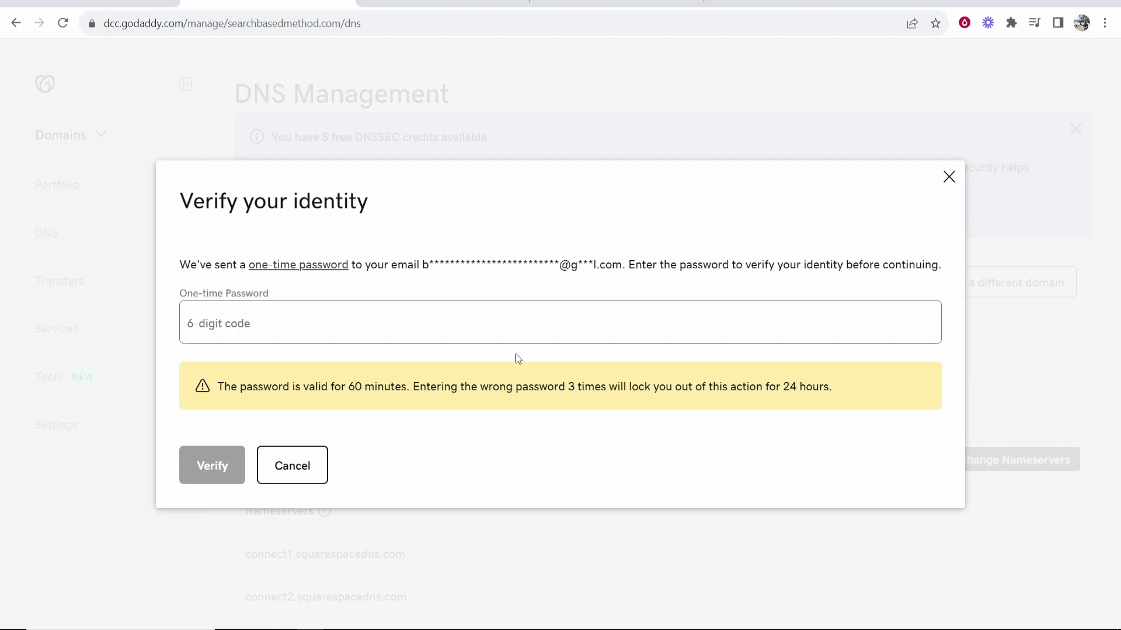
{"action": "left_click", "coordinate": [281, 335]}
{"action": "key", "text": "ctrl+v"}
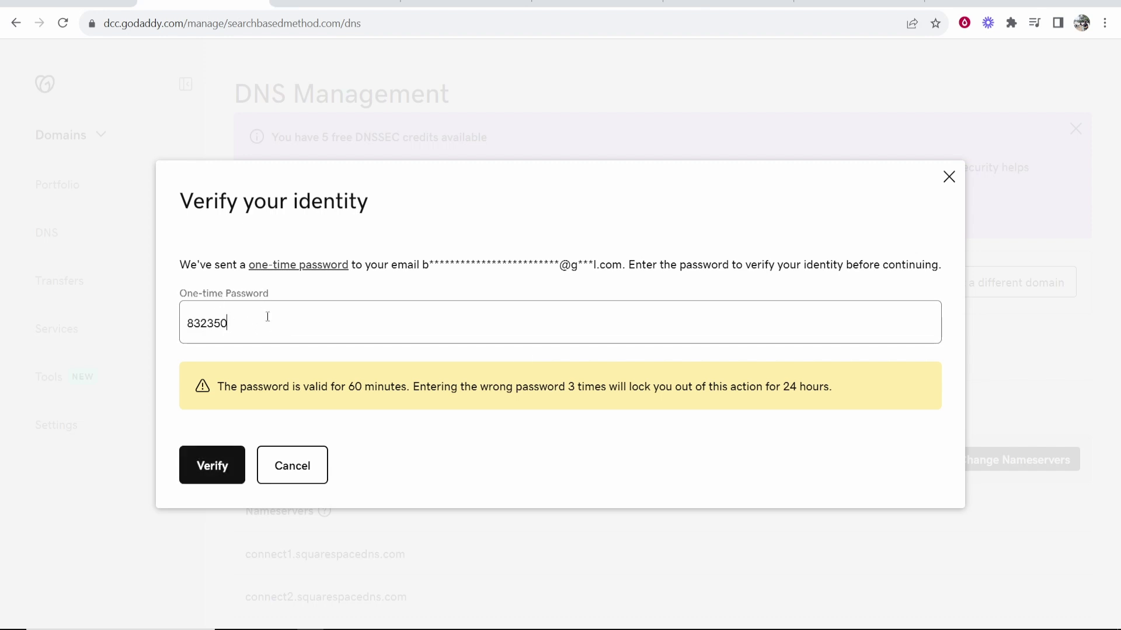
{"action": "left_click_drag", "start_coordinate": [268, 317], "coordinate": [132, 326]}
{"action": "left_click", "coordinate": [284, 209]}
{"action": "left_click", "coordinate": [213, 467]}
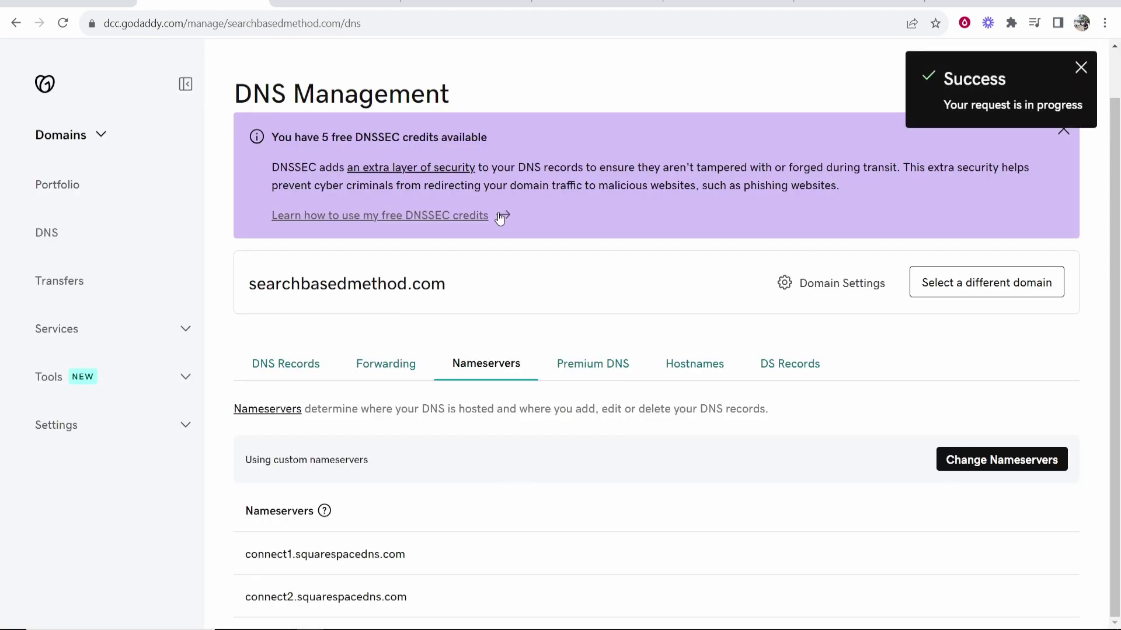
{"action": "key", "text": "alt+Tab"}
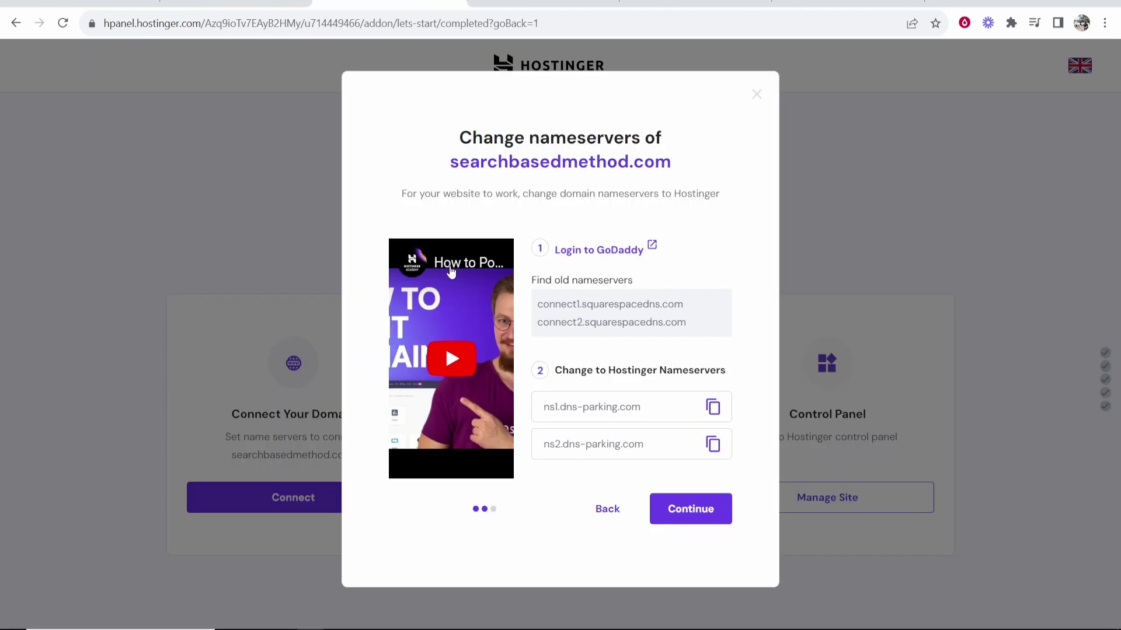
- Confirm the nameservers were changed and finish the All set! screen in hPanel
{"action": "left_click", "coordinate": [703, 510]}
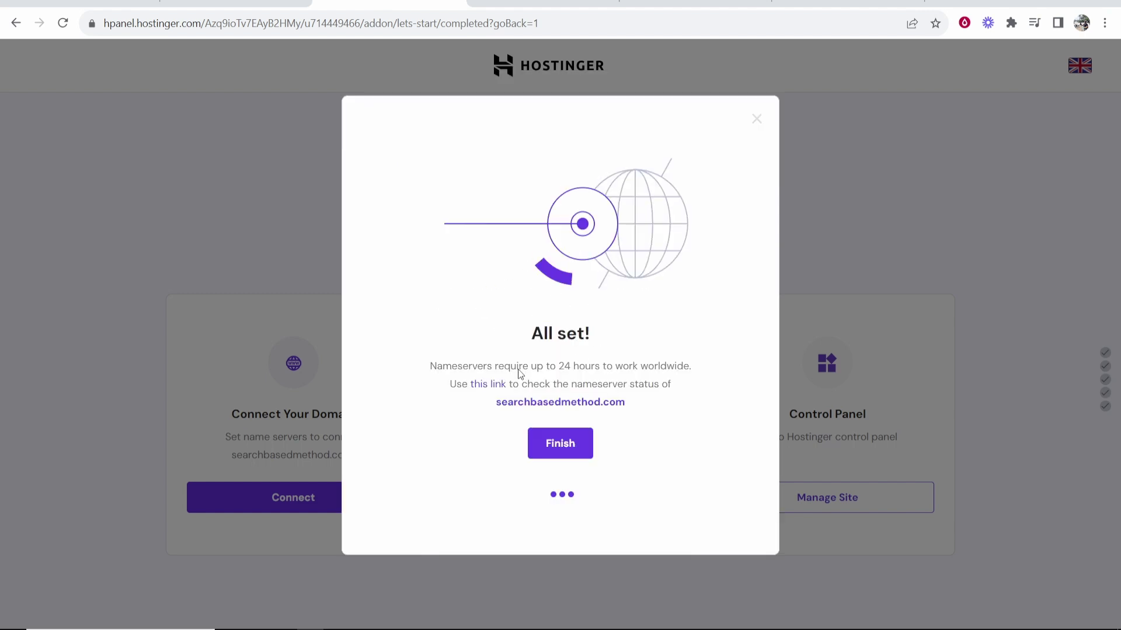
{"action": "left_click", "coordinate": [564, 446]}
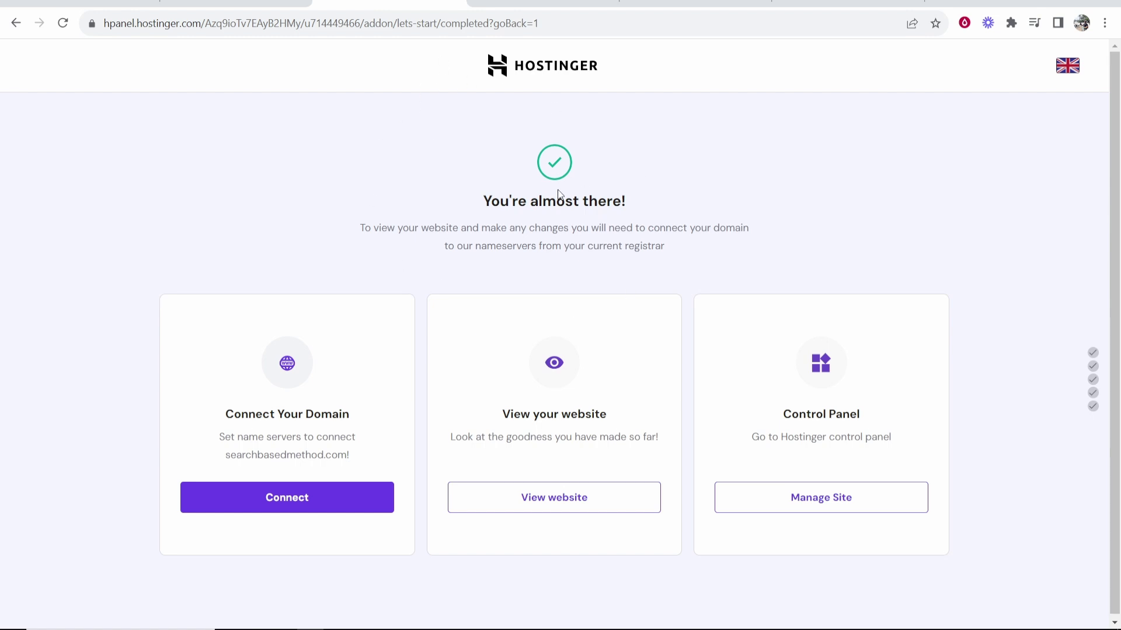
{"action": "left_click", "coordinate": [233, 5]}
{"action": "left_click", "coordinate": [374, 4]}
- Preview the site at searchbasedmethod-com.preview-domain.com, then return to the hPanel tab
{"action": "left_click", "coordinate": [582, 500]}
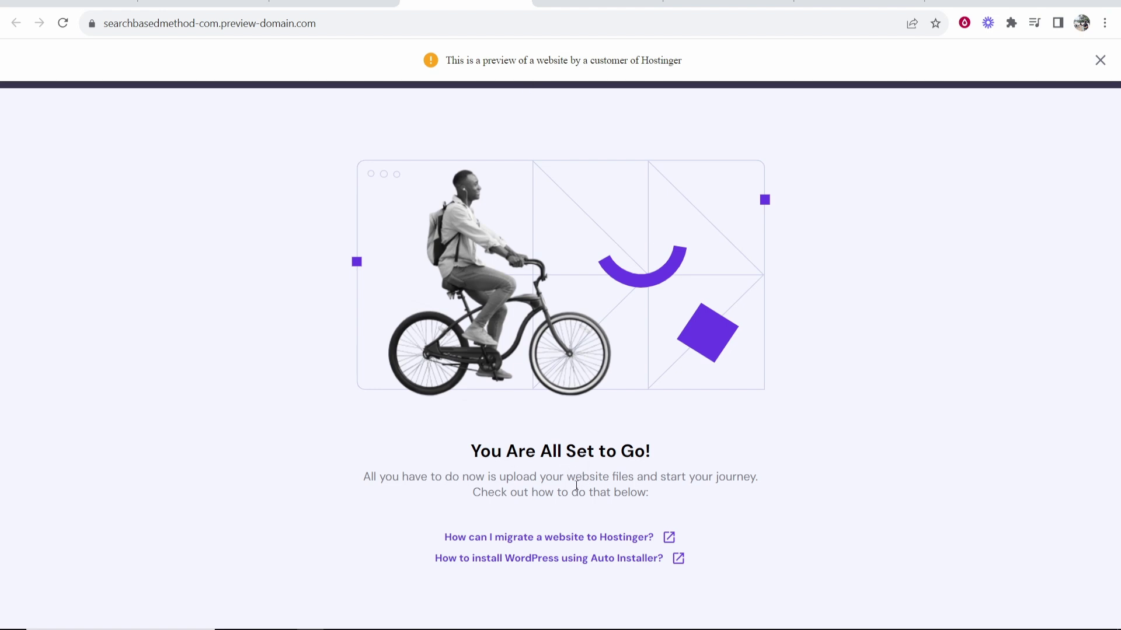
{"action": "key", "text": "ctrl+shift+Tab"}
{"action": "left_click_drag", "start_coordinate": [817, 383], "coordinate": [865, 412]}
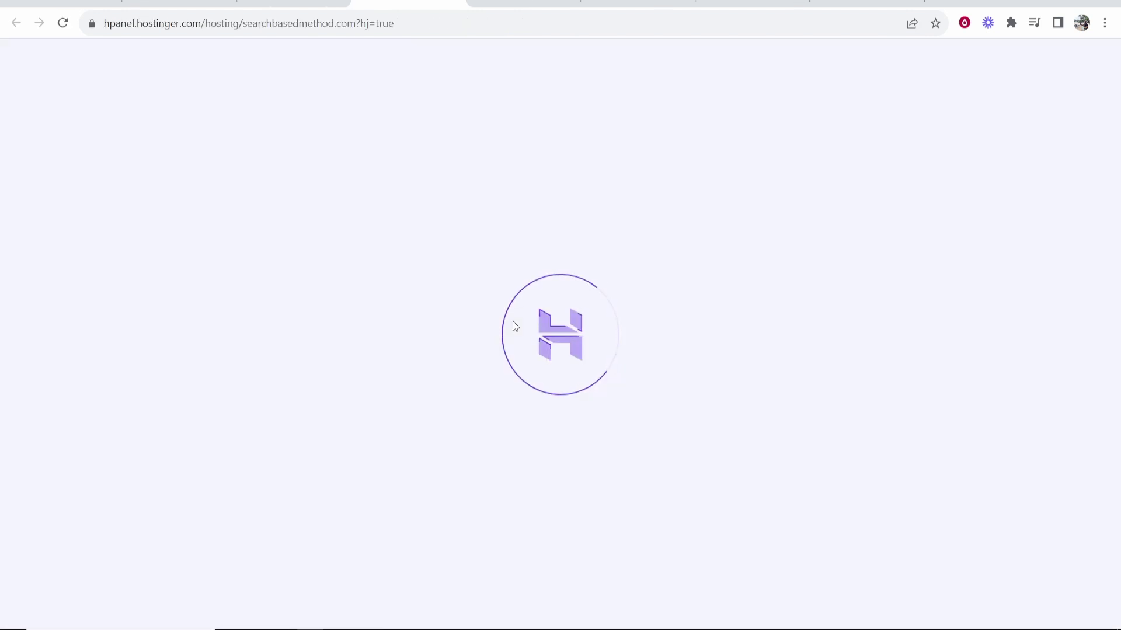
- Open the Auto Installer for searchbasedmethod.com showing WordPress, WooCommerce, Joomla and Other
{"action": "scroll", "coordinate": [514, 367], "scroll_direction": "down", "scroll_amount": 3}
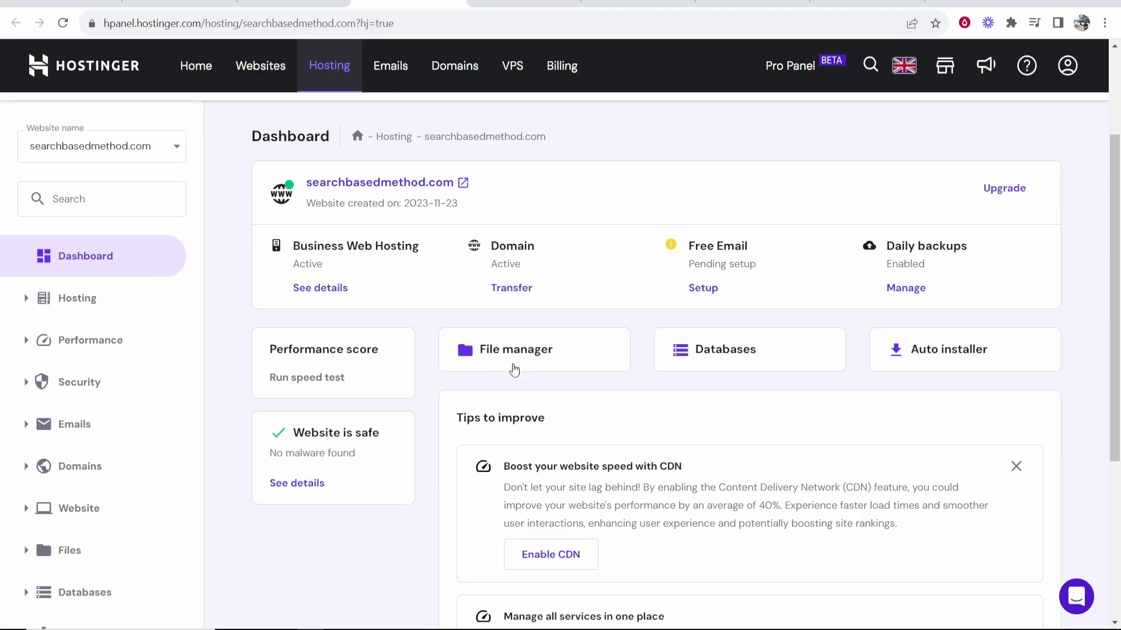
{"action": "scroll", "coordinate": [513, 369], "scroll_direction": "down", "scroll_amount": 1}
{"action": "left_click", "coordinate": [960, 257]}
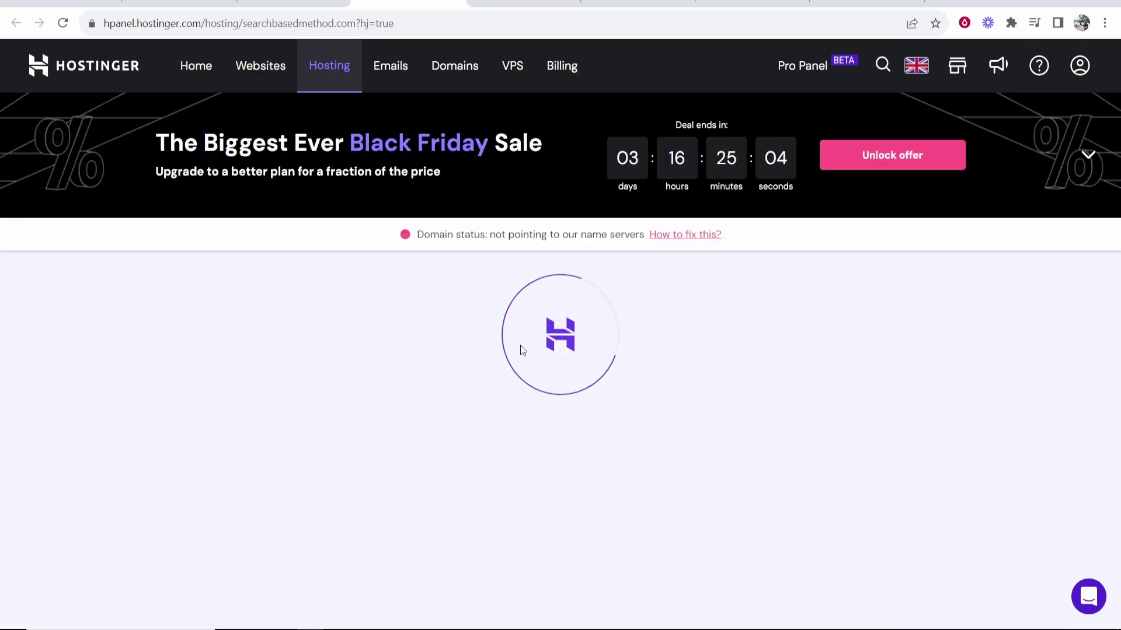
{"action": "scroll", "coordinate": [464, 348], "scroll_direction": "down", "scroll_amount": 3}
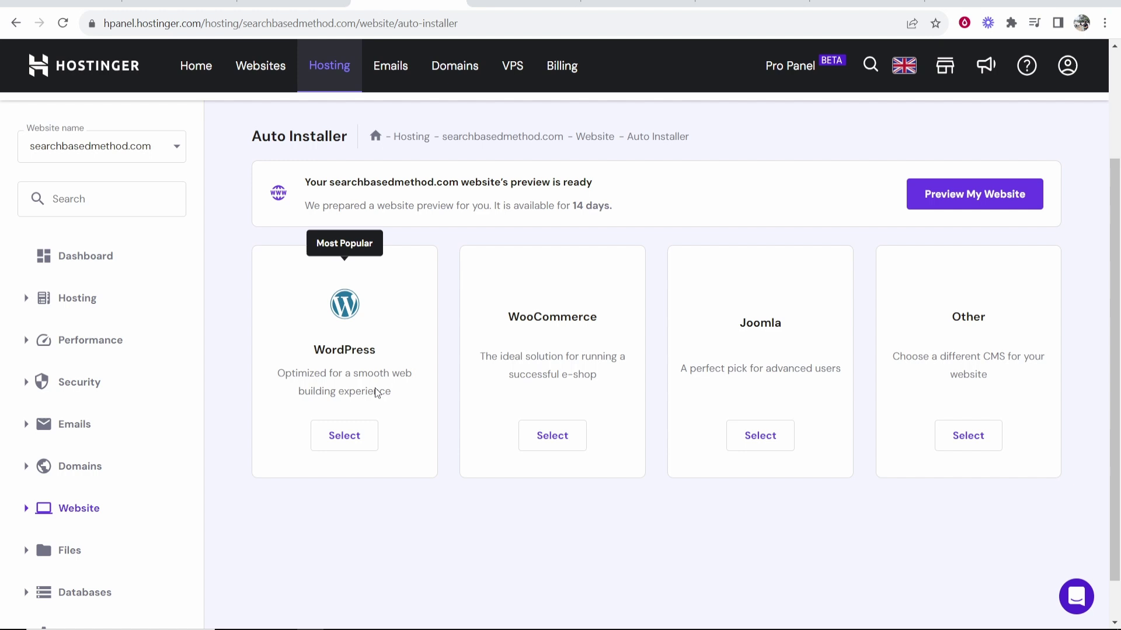